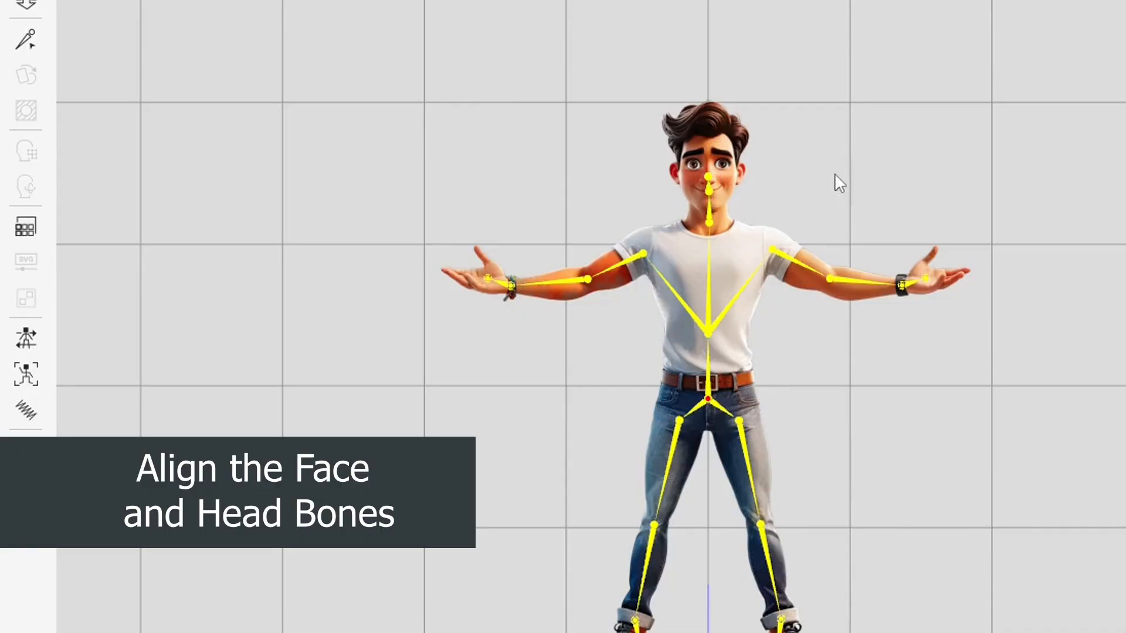
Open the Bone Editor and switch Show Bone from Body to Face
{"action": "scroll", "coordinate": [742, 340], "scroll_direction": "up", "scroll_amount": 3}
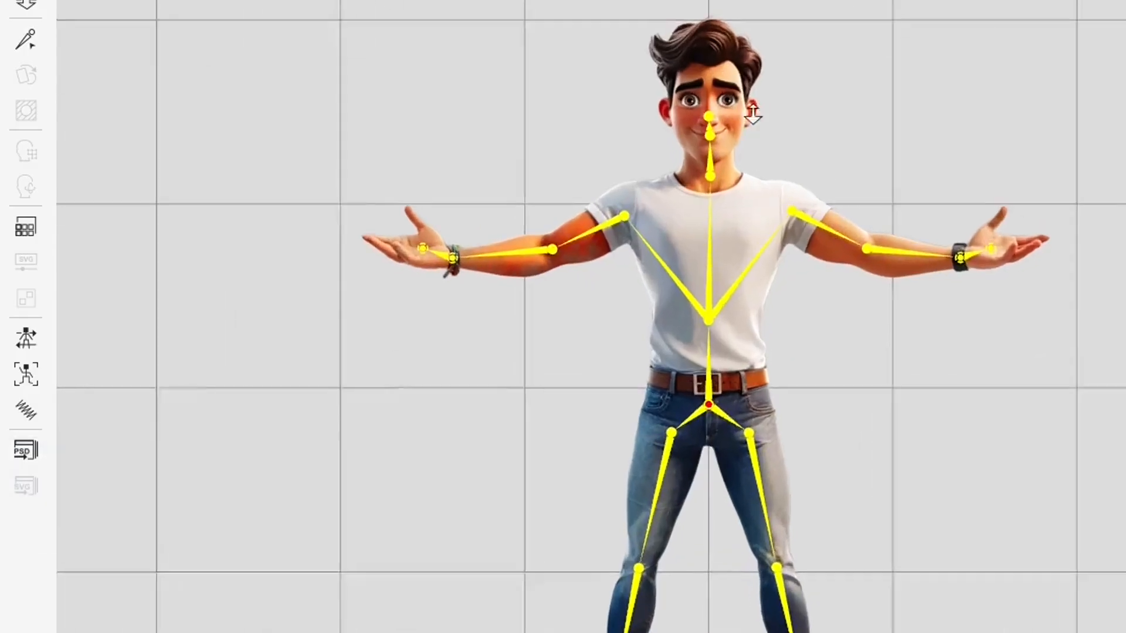
{"action": "scroll", "coordinate": [784, 328], "scroll_direction": "up", "scroll_amount": 5}
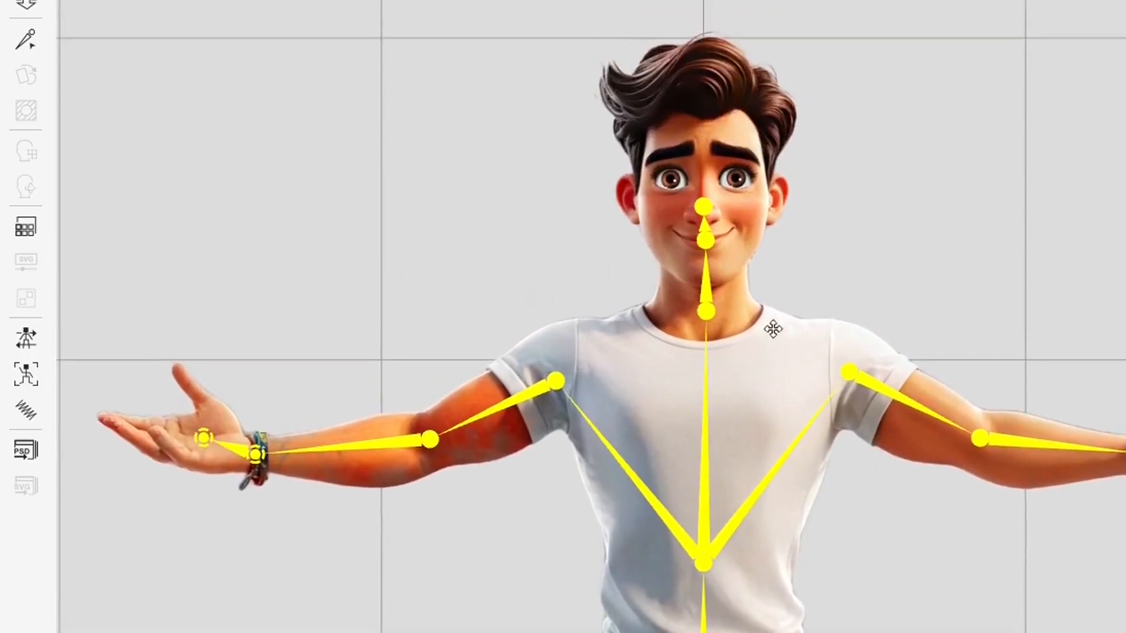
{"action": "scroll", "coordinate": [784, 402], "scroll_direction": "up", "scroll_amount": 3}
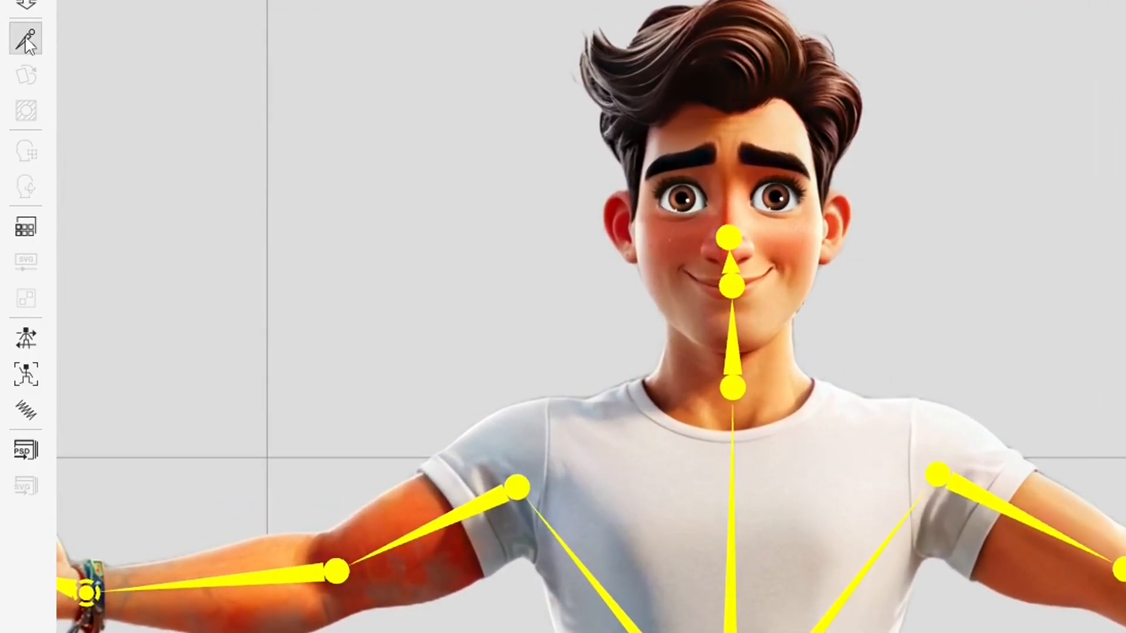
{"action": "left_click", "coordinate": [28, 42]}
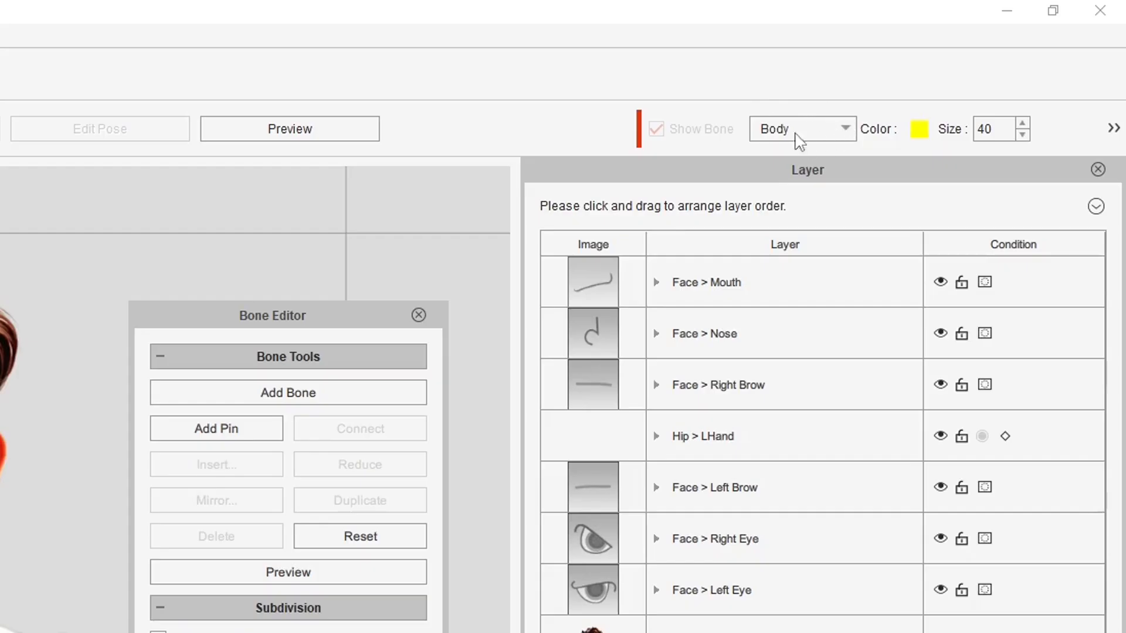
{"action": "left_click", "coordinate": [845, 129]}
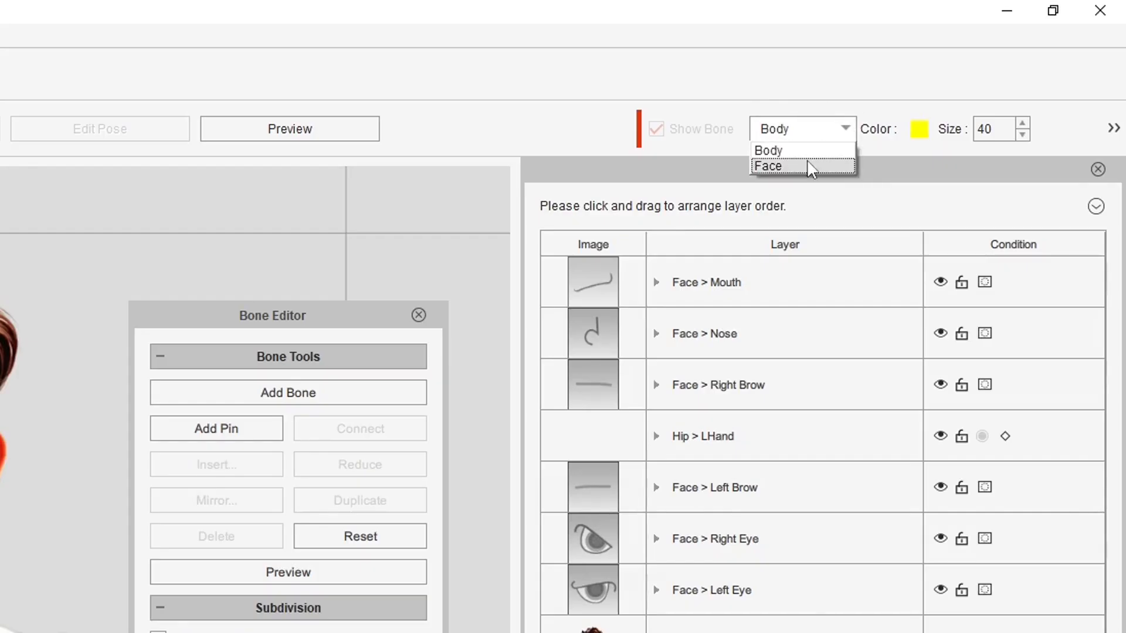
{"action": "left_click", "coordinate": [807, 164]}
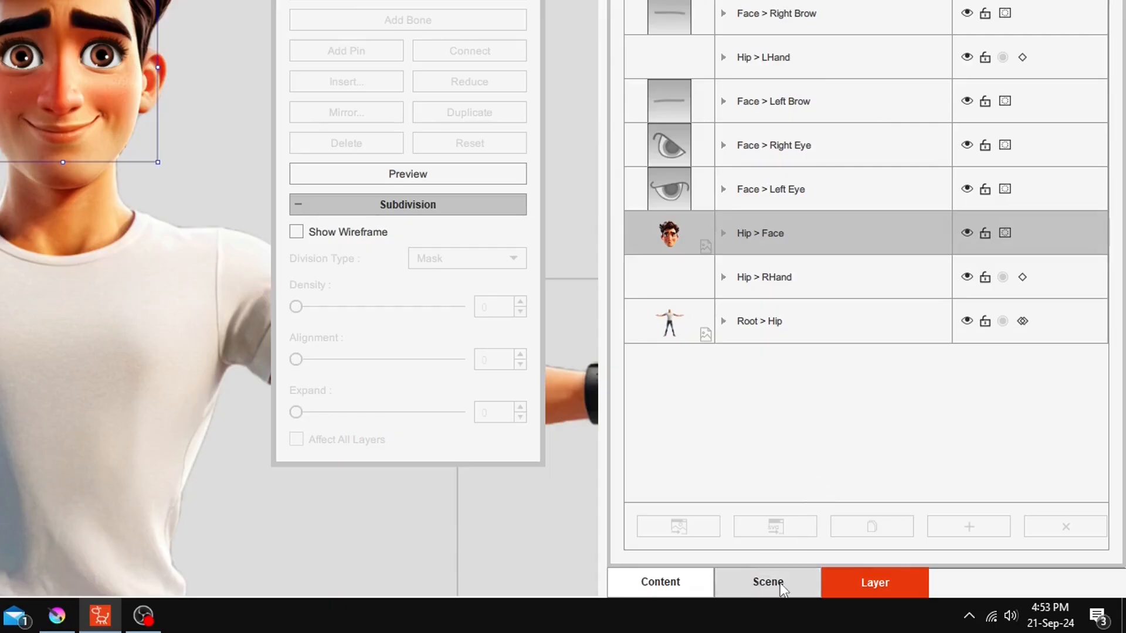
Show the bone hierarchy in the Scene tab and select Mouth, R Ear, L Ear, then Face
{"action": "left_click", "coordinate": [768, 583]}
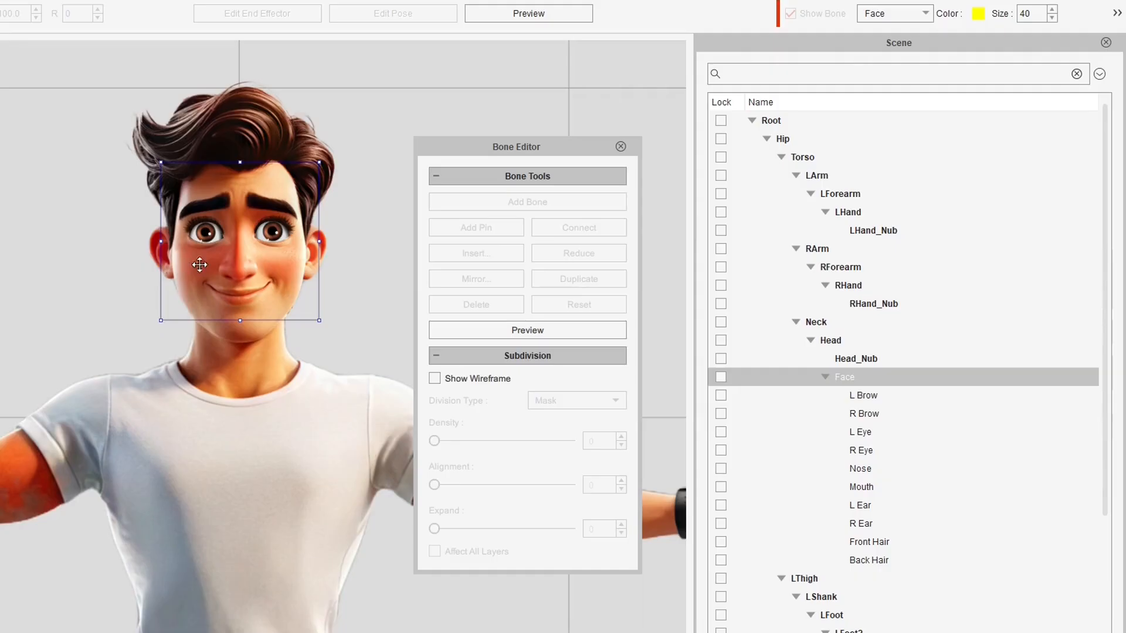
{"action": "left_click", "coordinate": [868, 492]}
{"action": "left_click", "coordinate": [859, 523]}
{"action": "left_click", "coordinate": [861, 504]}
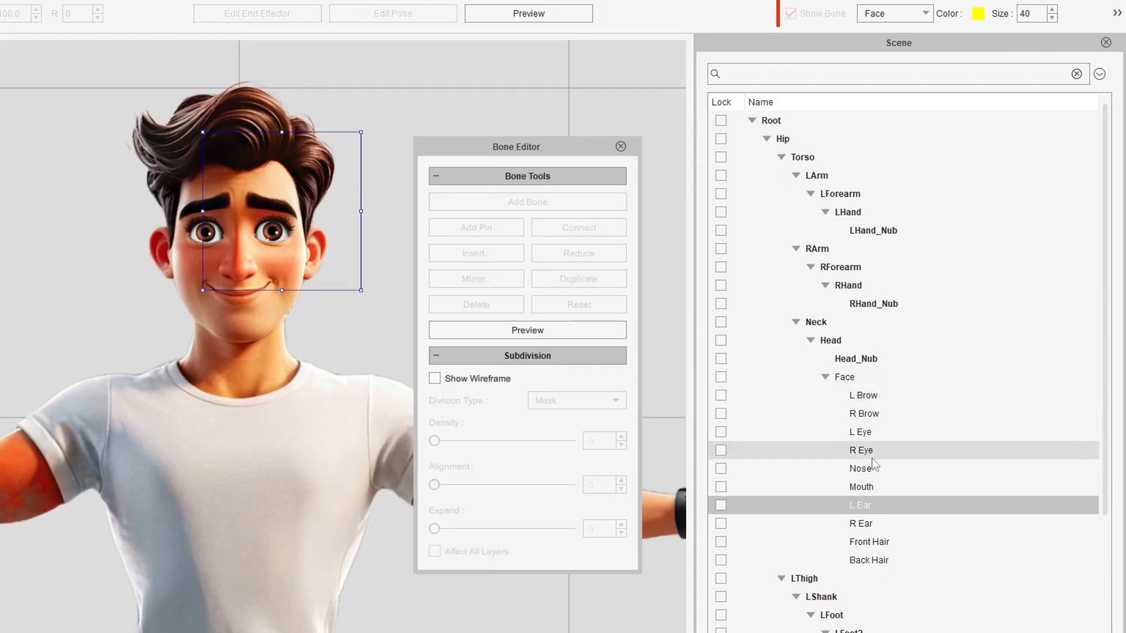
{"action": "left_click", "coordinate": [840, 378]}
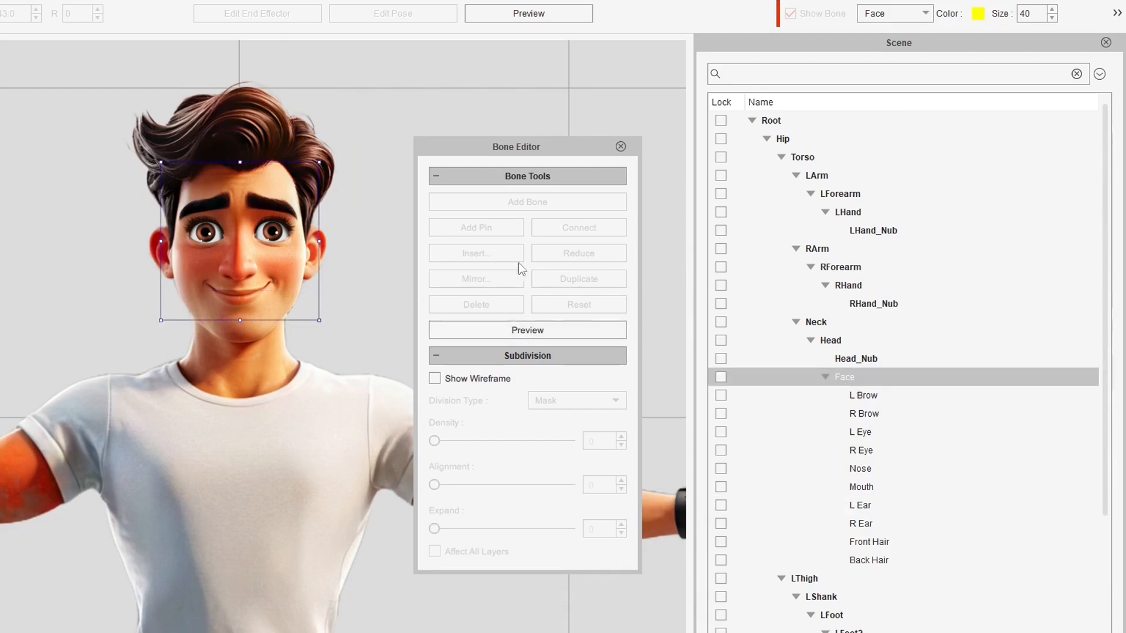
Preview-tilt the Face bone box back and forth, then exit preview so the face returns upright
{"action": "left_click", "coordinate": [498, 328]}
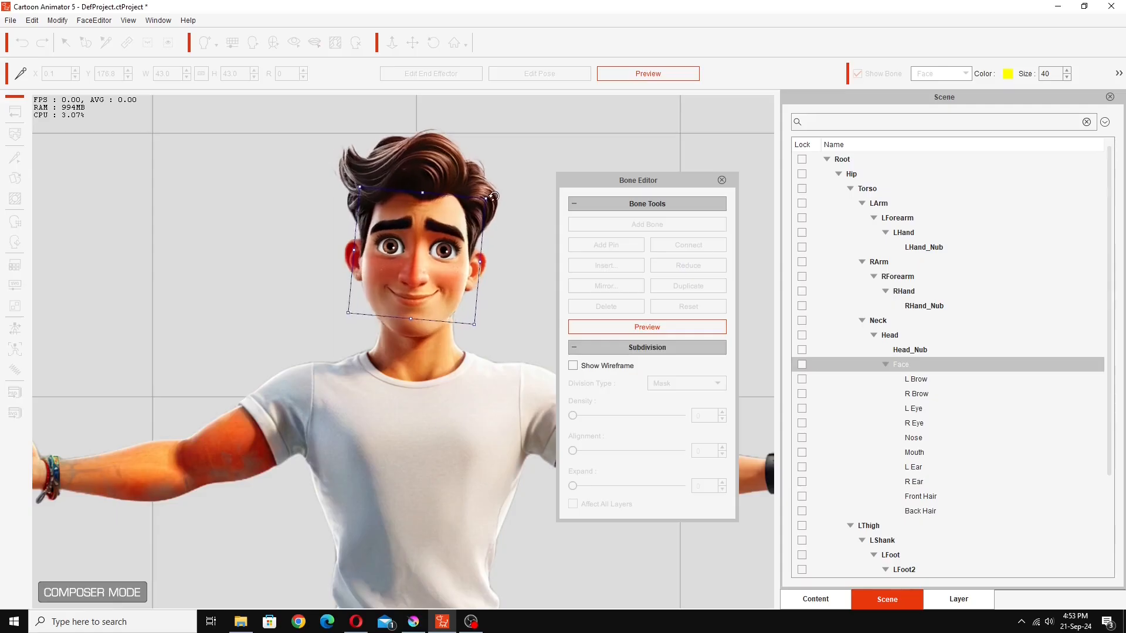
{"action": "left_click_drag", "start_coordinate": [328, 155], "coordinate": [388, 160]}
{"action": "left_click_drag", "start_coordinate": [534, 190], "coordinate": [493, 217]}
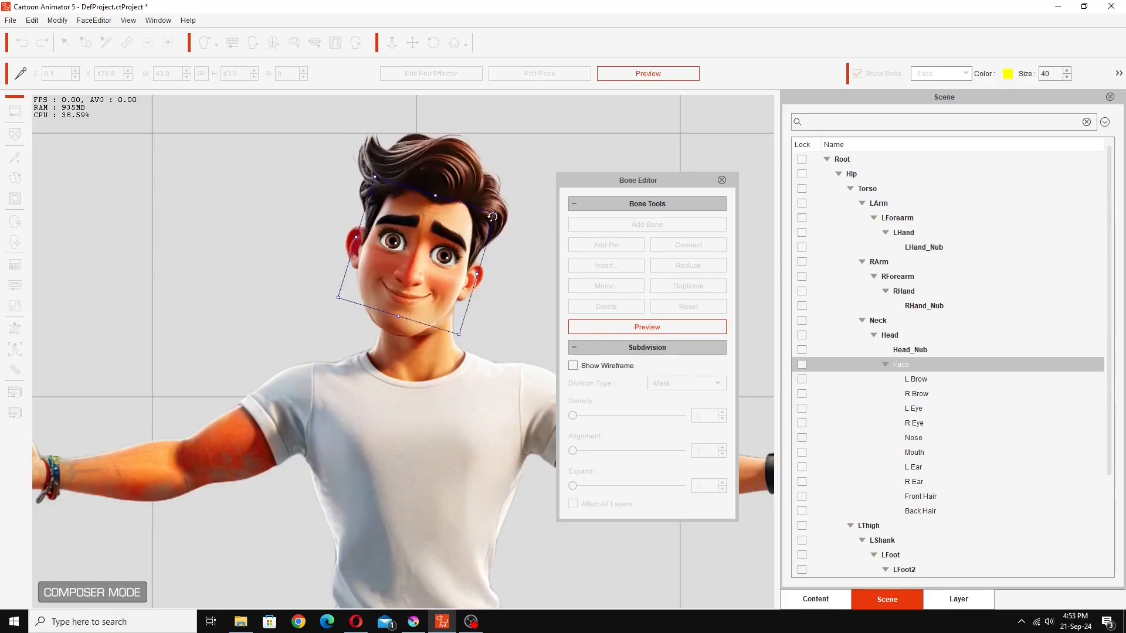
{"action": "left_click", "coordinate": [647, 327]}
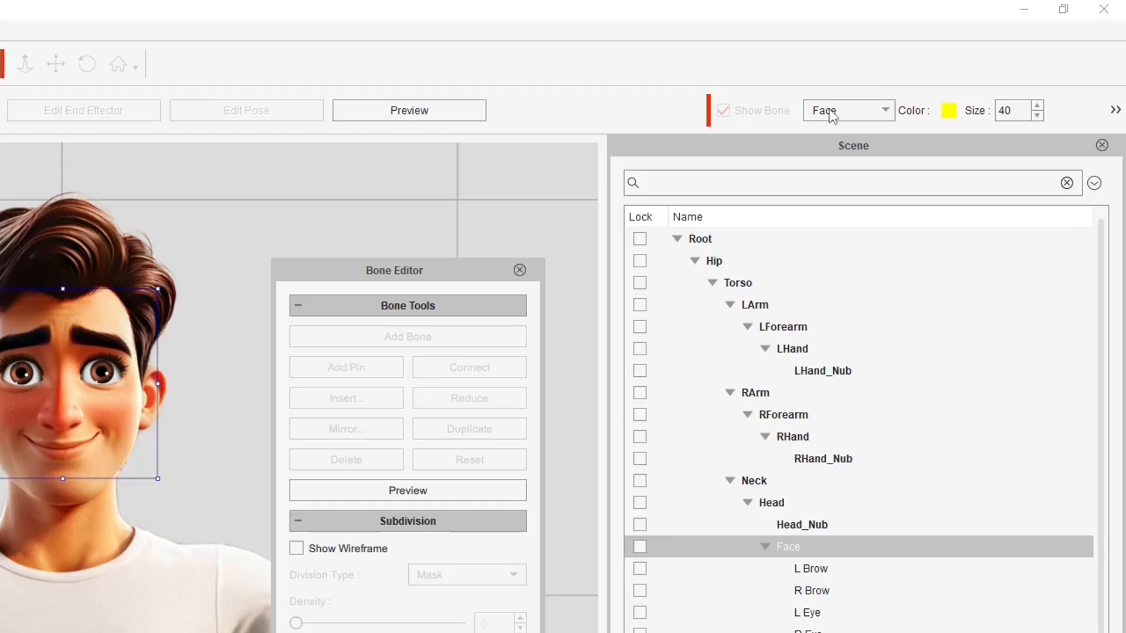
{"action": "left_click", "coordinate": [941, 73]}
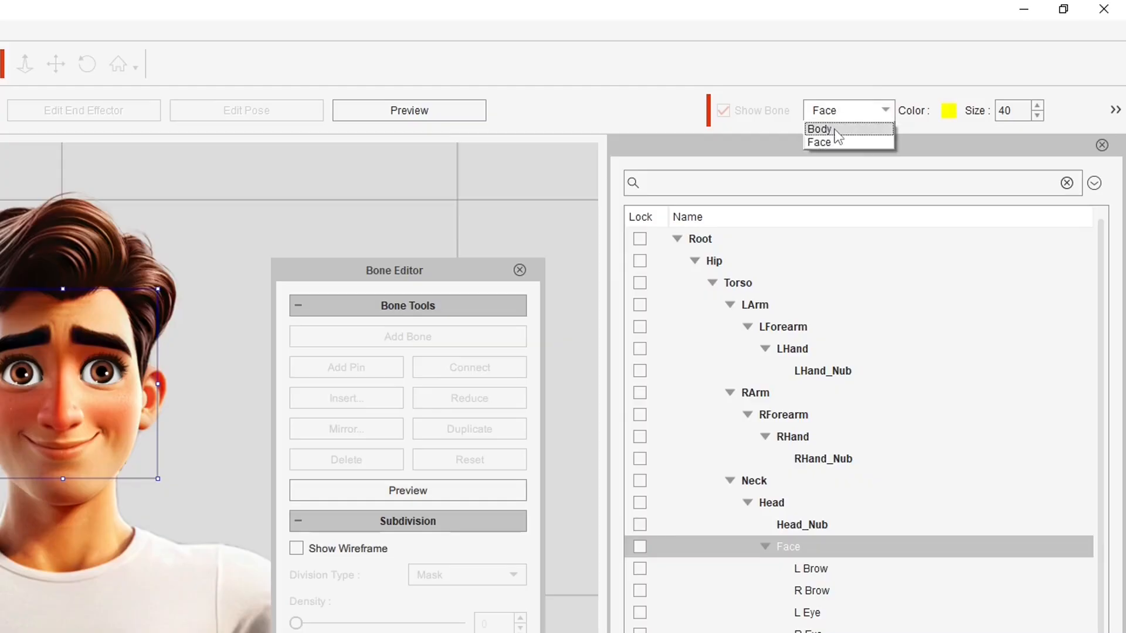
Show body bones, rotate the Head bone in preview, then exit preview to restore it
{"action": "left_click", "coordinate": [922, 84]}
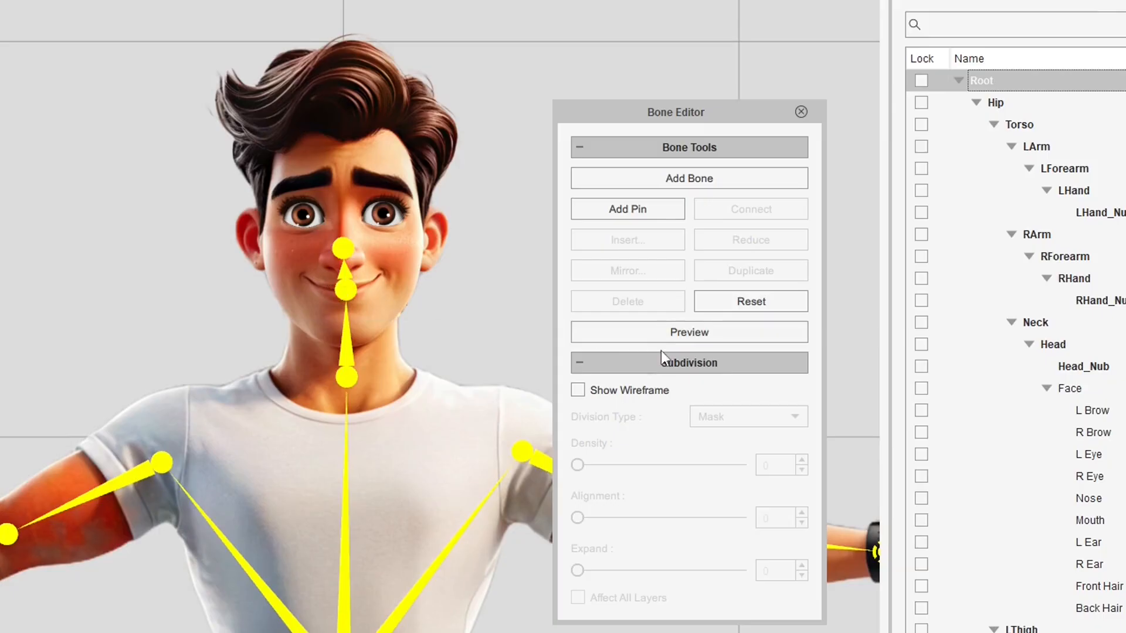
{"action": "left_click", "coordinate": [665, 334]}
{"action": "left_click", "coordinate": [349, 290]}
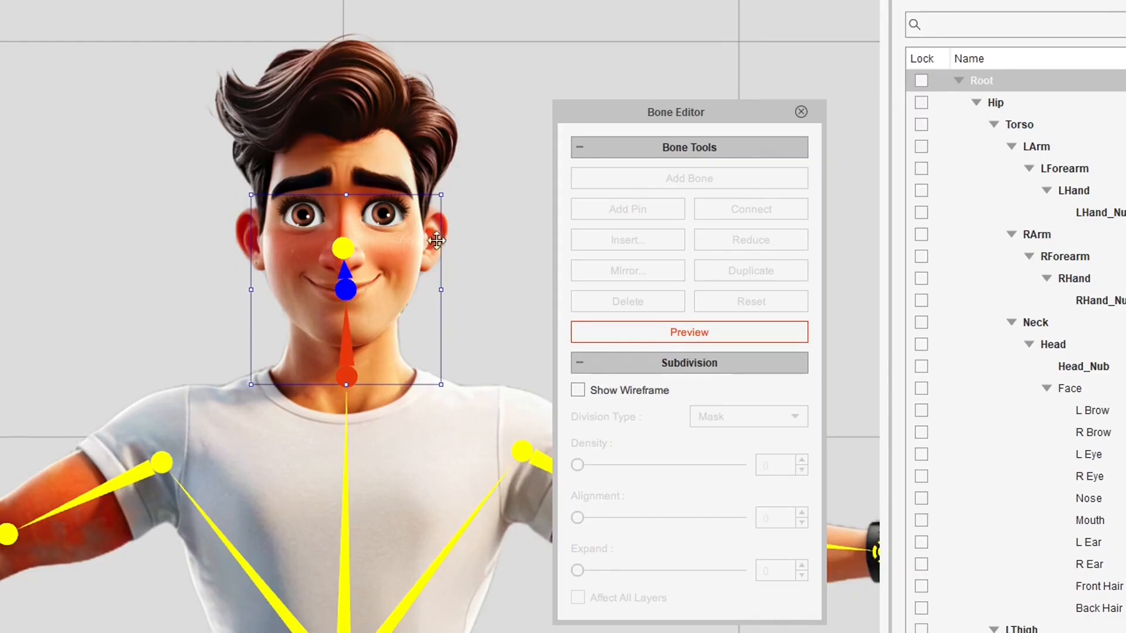
{"action": "left_click_drag", "start_coordinate": [447, 198], "coordinate": [258, 199]}
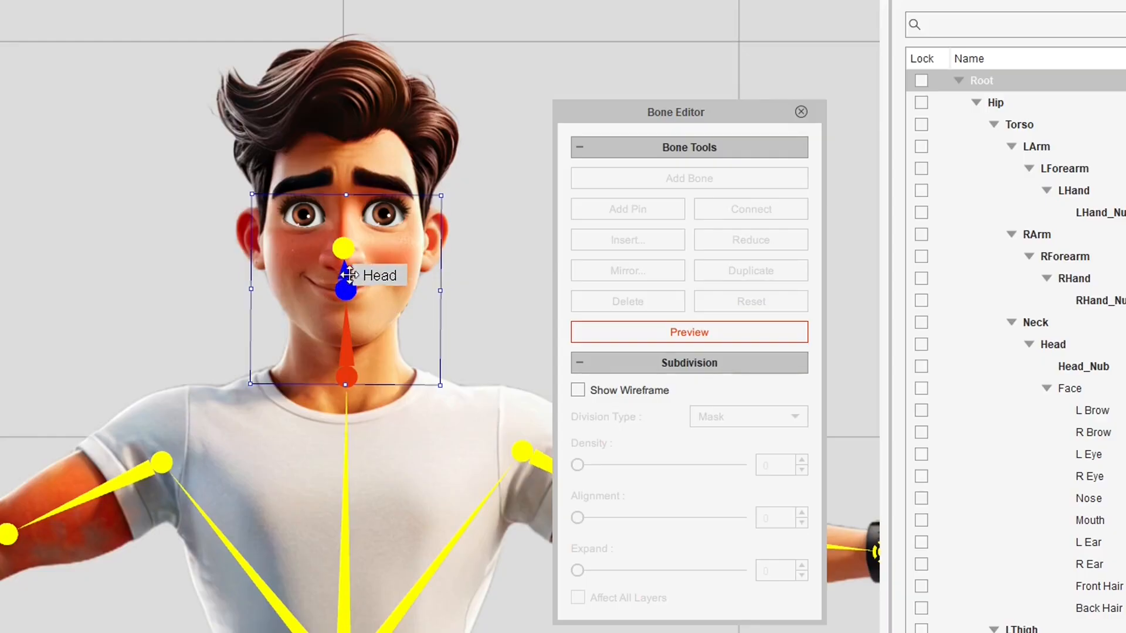
{"action": "left_click", "coordinate": [694, 337]}
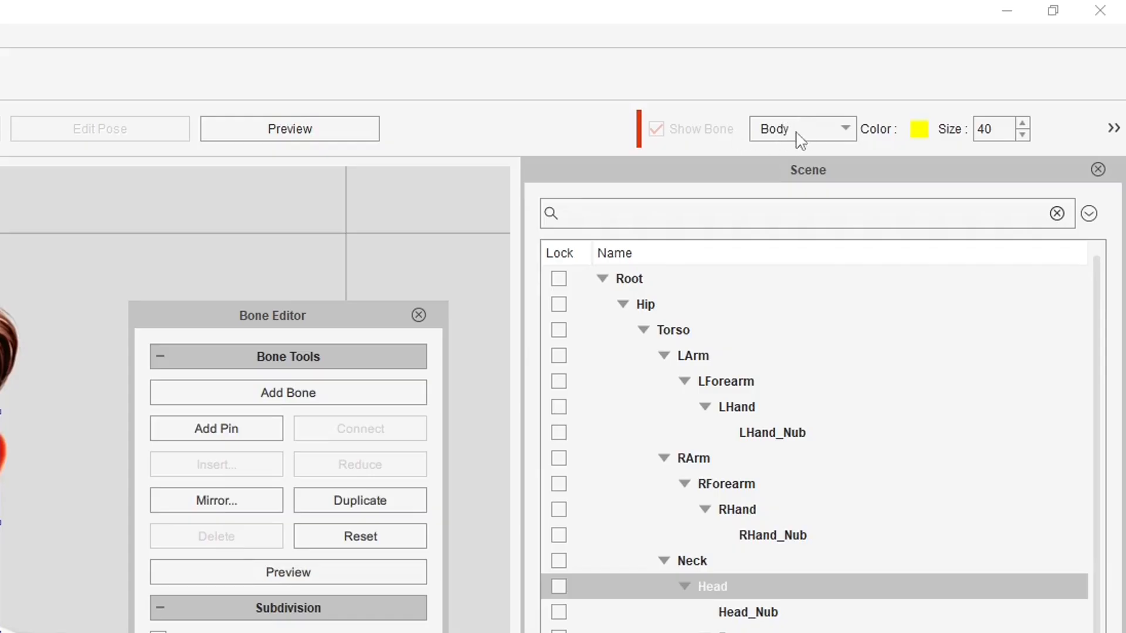
Show face bones and drag the face box down to span eyebrows to chin
{"action": "left_click", "coordinate": [796, 133]}
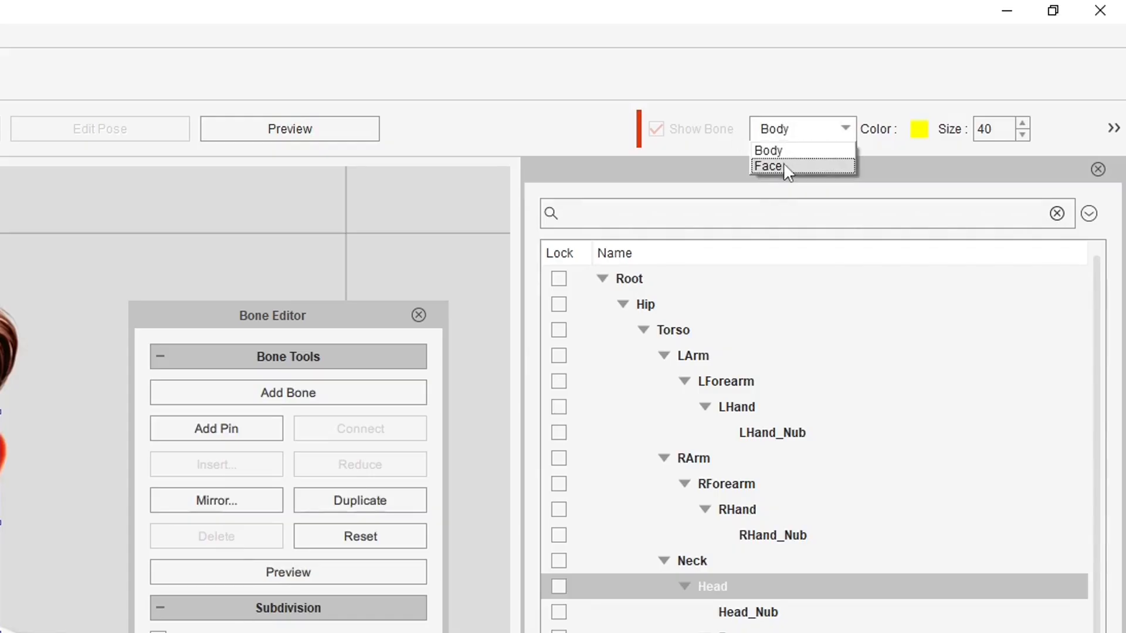
{"action": "left_click", "coordinate": [784, 164]}
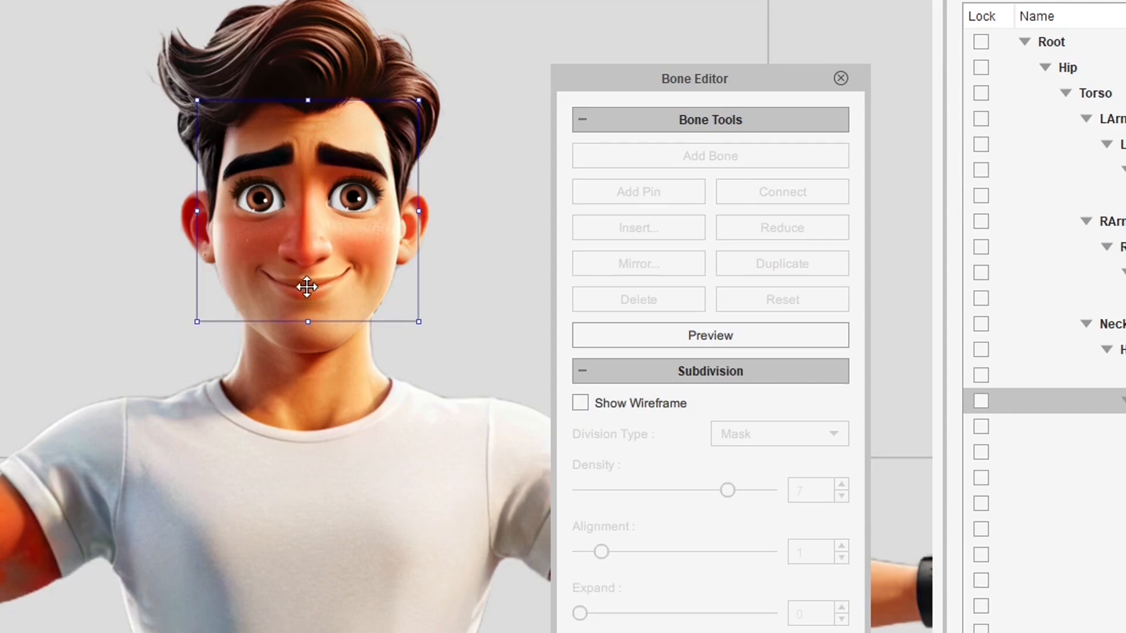
{"action": "left_click_drag", "start_coordinate": [376, 152], "coordinate": [374, 226]}
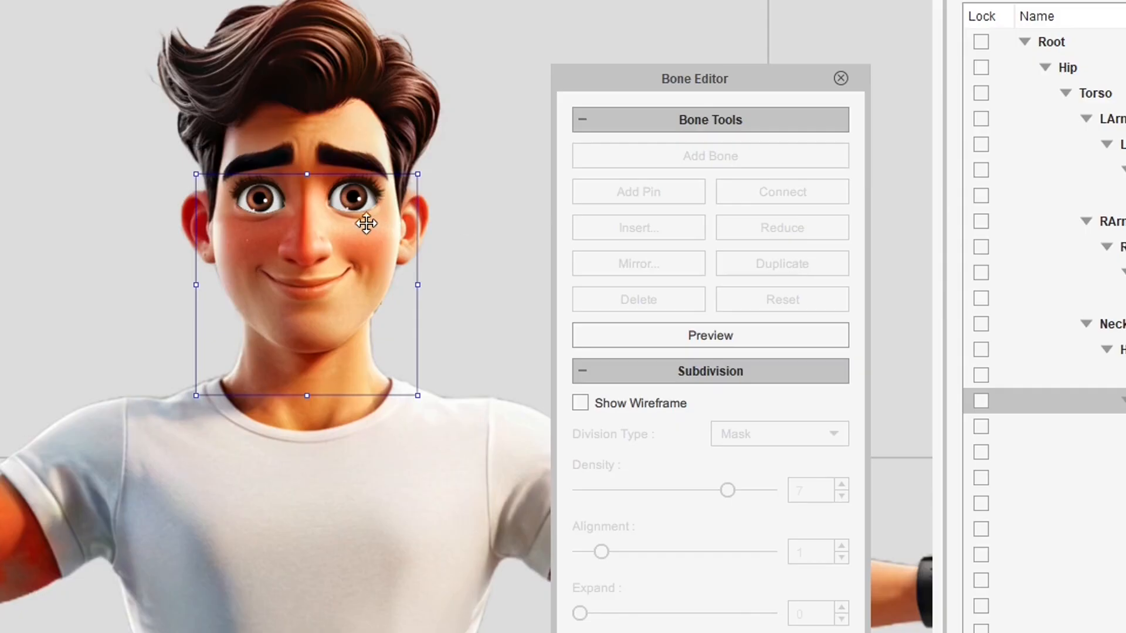
In preview, tilt the face box both ways to test its rotation
{"action": "left_click", "coordinate": [693, 338]}
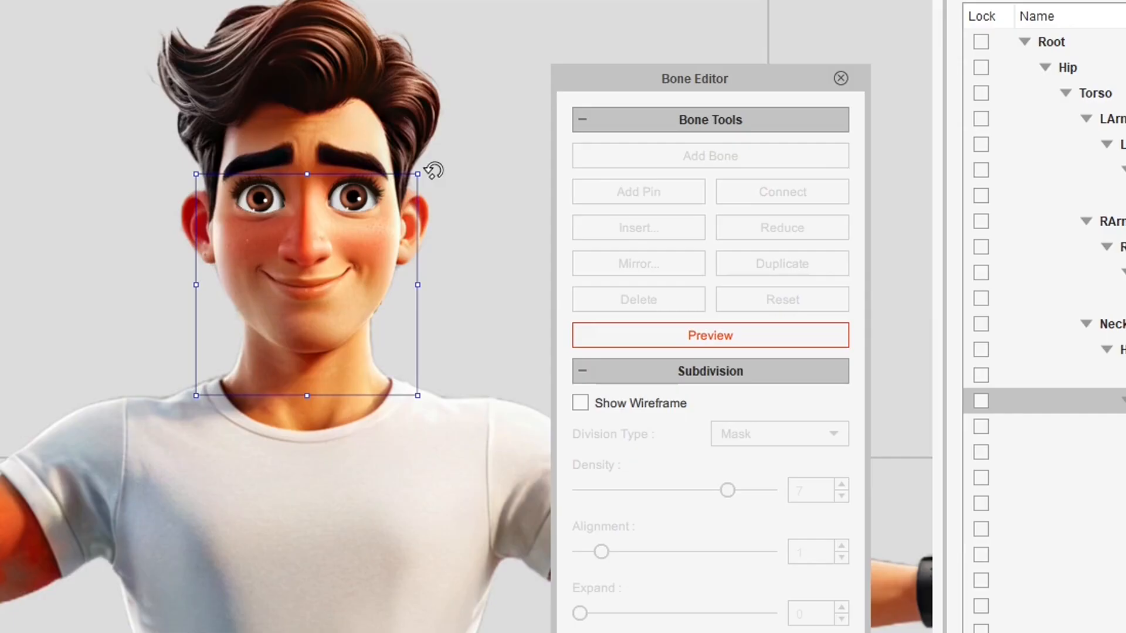
{"action": "mouse_move", "coordinate": [433, 171]}
{"action": "left_mouse_down"}
{"action": "mouse_move", "coordinate": [463, 229]}
{"action": "mouse_move", "coordinate": [483, 372]}
{"action": "mouse_move", "coordinate": [467, 477]}
{"action": "mouse_move", "coordinate": [428, 172]}
{"action": "mouse_move", "coordinate": [342, 117]}
{"action": "mouse_move", "coordinate": [231, 101]}
{"action": "mouse_move", "coordinate": [442, 194]}
{"action": "mouse_move", "coordinate": [445, 355]}
{"action": "mouse_move", "coordinate": [462, 293]}
{"action": "mouse_move", "coordinate": [410, 156]}
{"action": "mouse_move", "coordinate": [510, 307]}
{"action": "mouse_move", "coordinate": [397, 141]}
{"action": "mouse_move", "coordinate": [482, 221]}
{"action": "mouse_move", "coordinate": [432, 192]}
{"action": "mouse_move", "coordinate": [458, 319]}
{"action": "mouse_move", "coordinate": [450, 168]}
{"action": "left_mouse_up"}
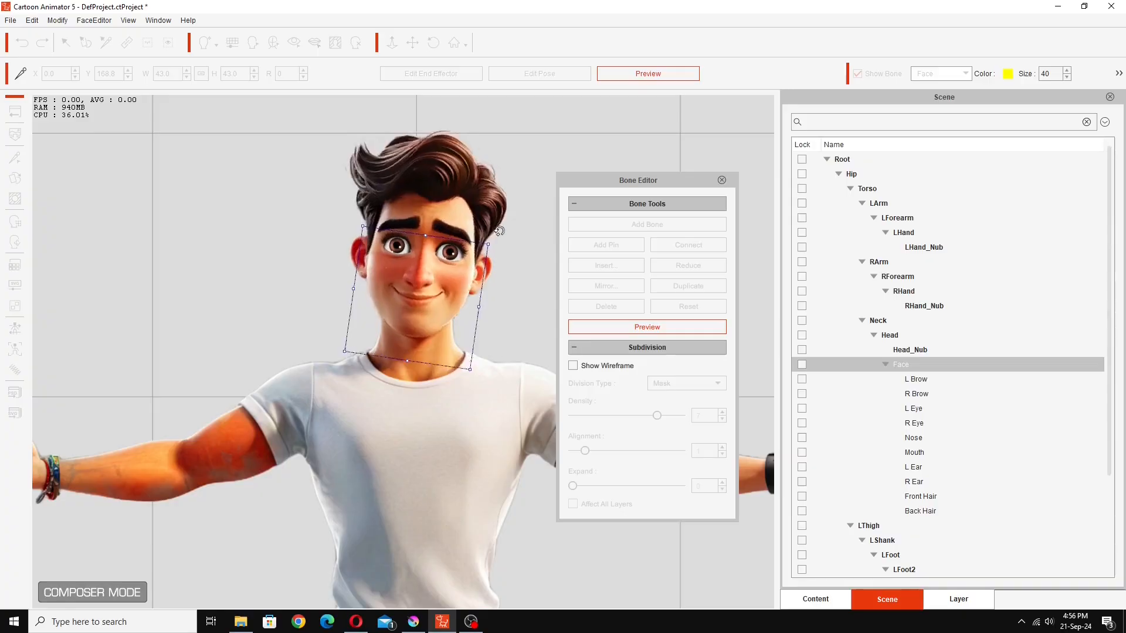
{"action": "mouse_move", "coordinate": [499, 231]}
{"action": "left_mouse_down"}
{"action": "mouse_move", "coordinate": [487, 215]}
{"action": "mouse_move", "coordinate": [486, 233]}
{"action": "left_mouse_up"}
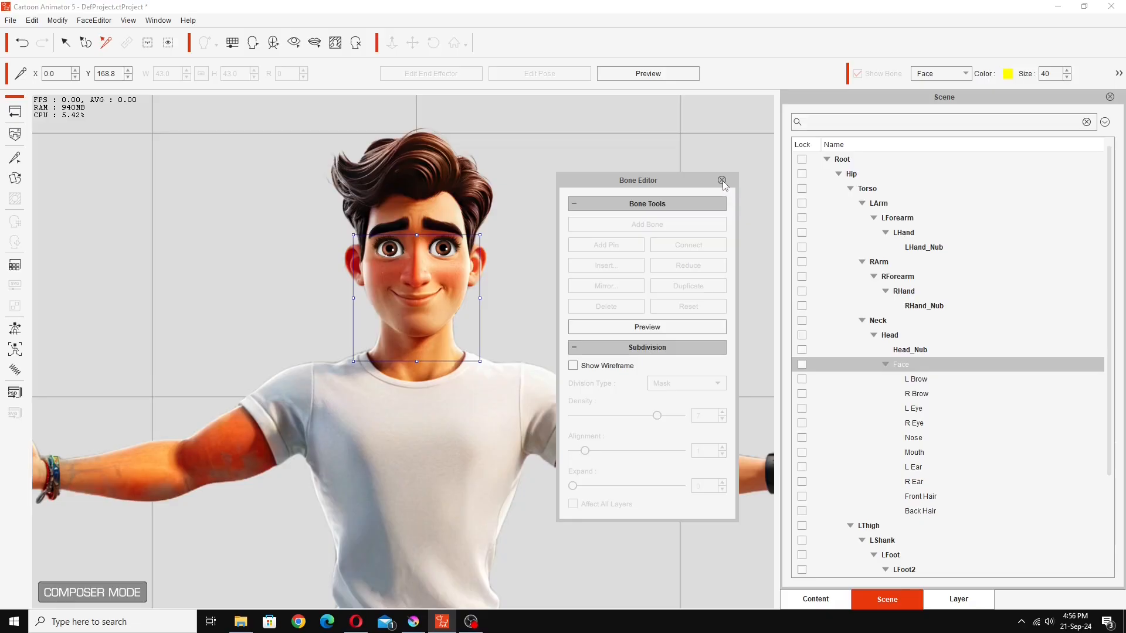
Stop the face preview, set Show Bone back to Body, and reset the camera view
{"action": "left_click", "coordinate": [723, 181]}
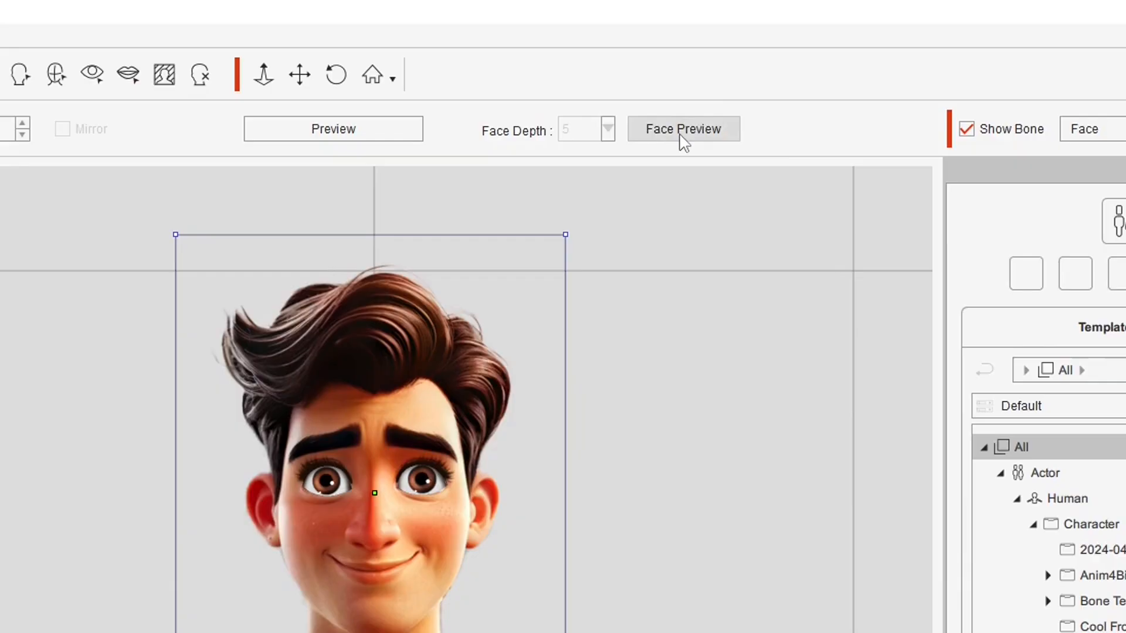
{"action": "left_click", "coordinate": [631, 75]}
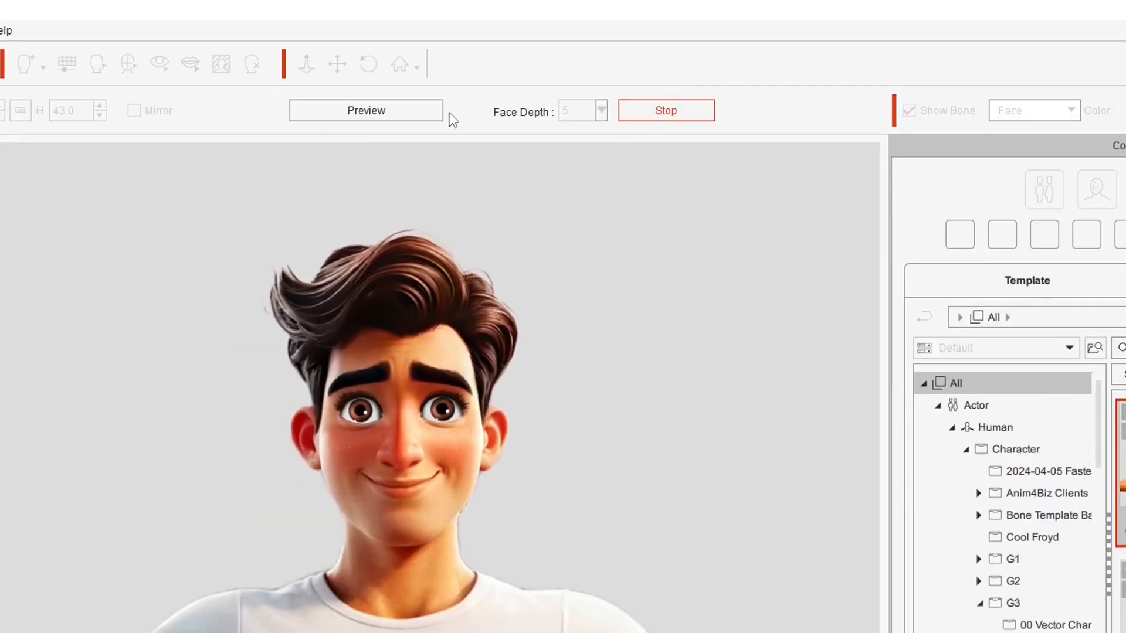
{"action": "left_click", "coordinate": [378, 109]}
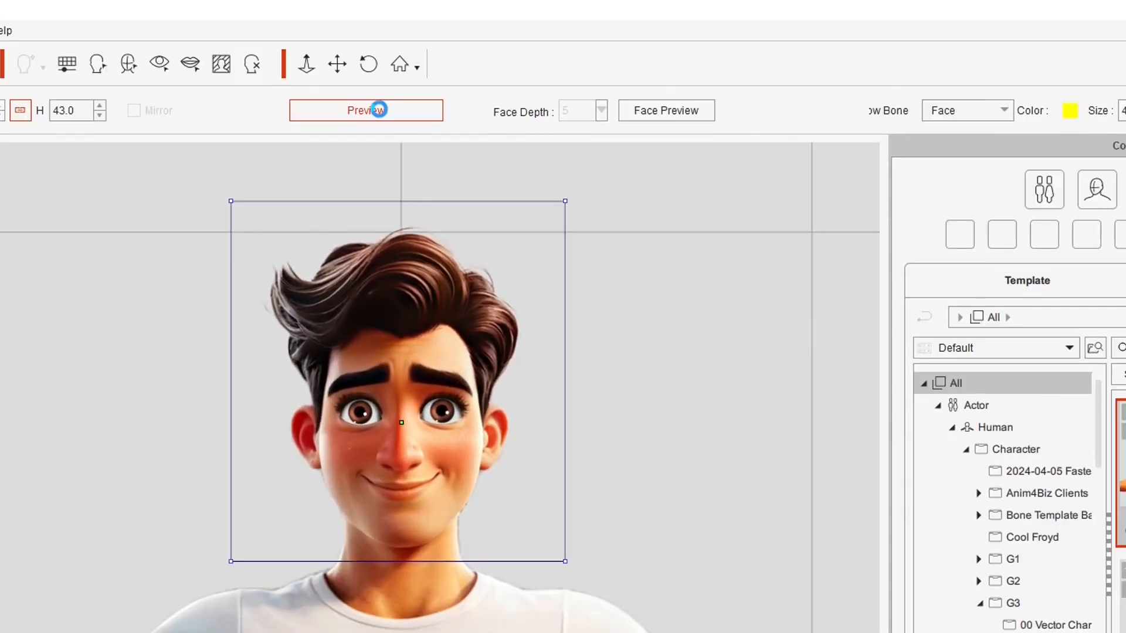
{"action": "left_click", "coordinate": [994, 110]}
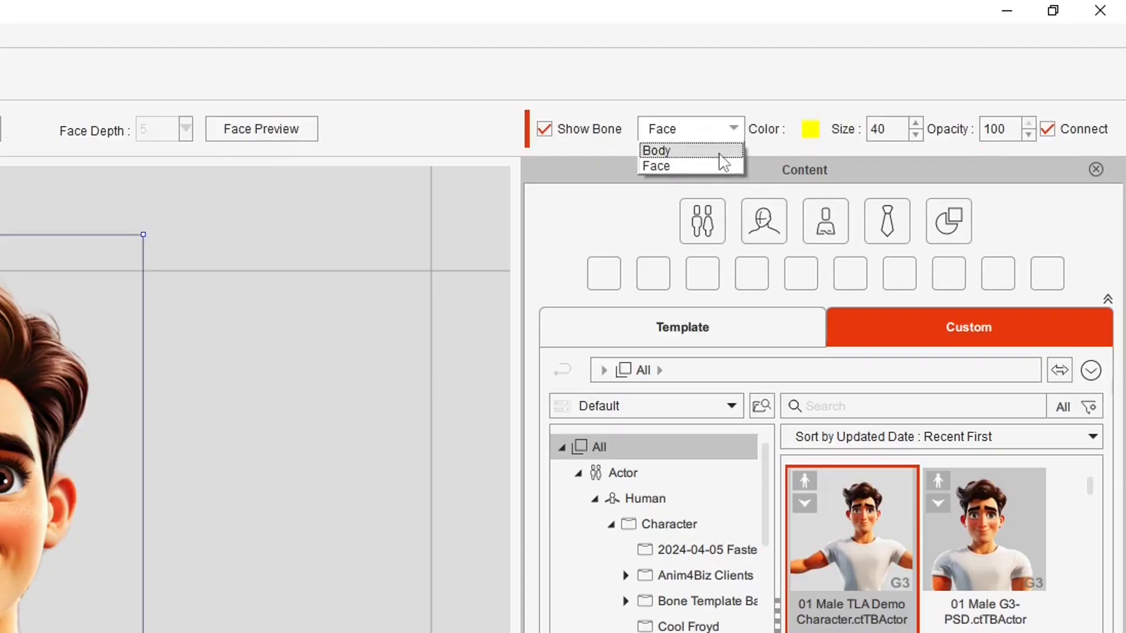
{"action": "left_click", "coordinate": [692, 151]}
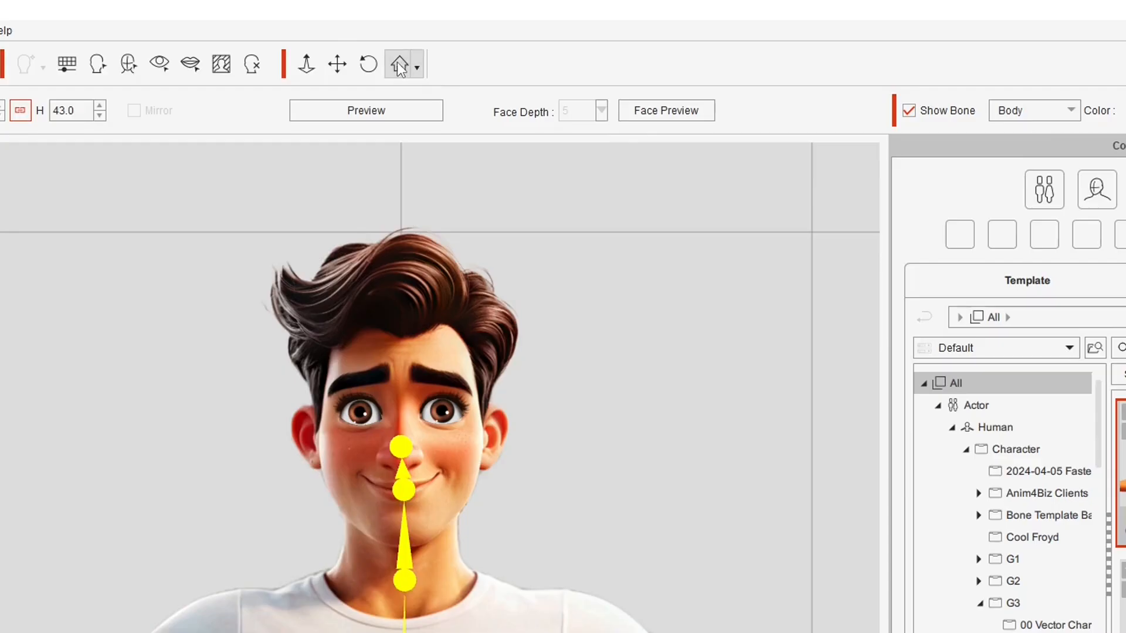
{"action": "left_click", "coordinate": [397, 62]}
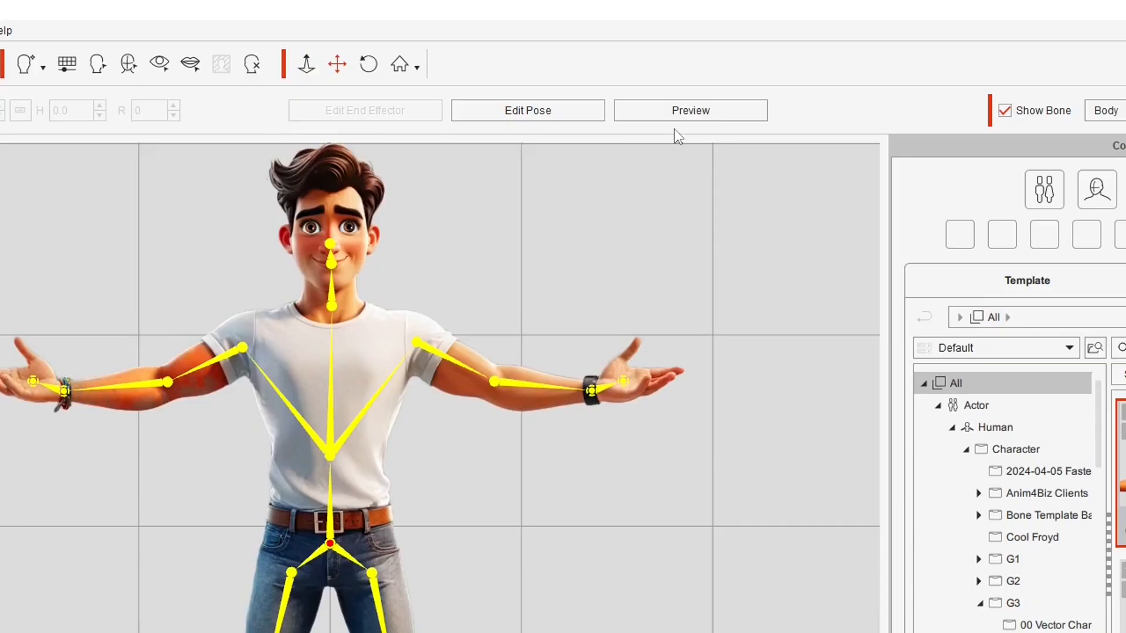
In preview, pose-test the left forearm, left hand and the other forearm
{"action": "left_click", "coordinate": [674, 117]}
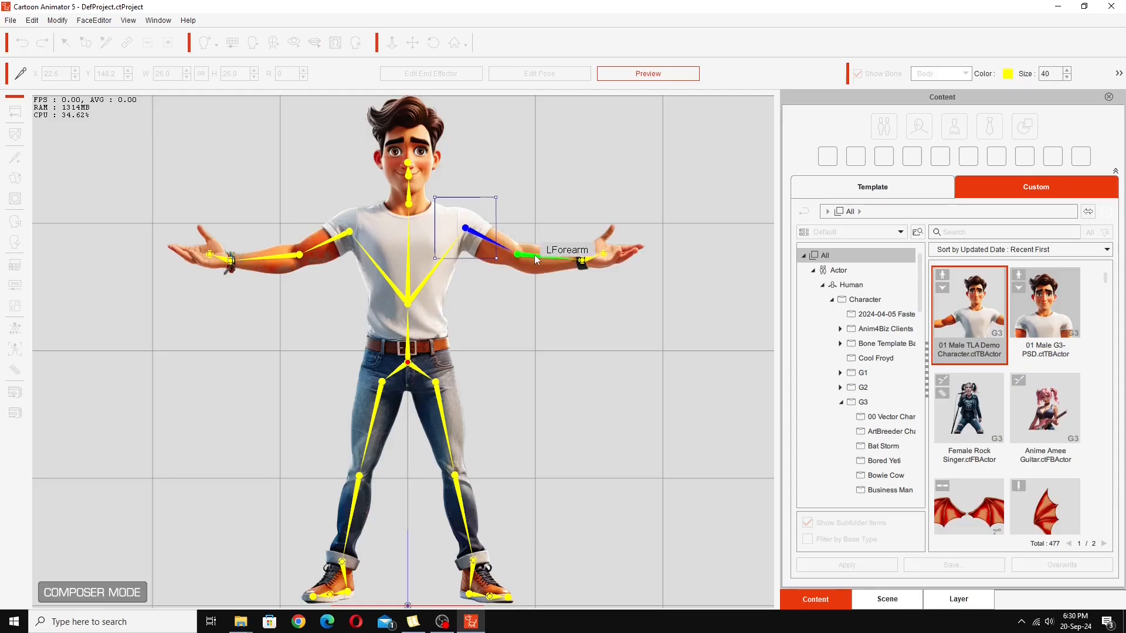
{"action": "left_click_drag", "start_coordinate": [538, 260], "coordinate": [572, 212]}
{"action": "left_click", "coordinate": [570, 213]}
{"action": "left_click_drag", "start_coordinate": [533, 171], "coordinate": [558, 177]}
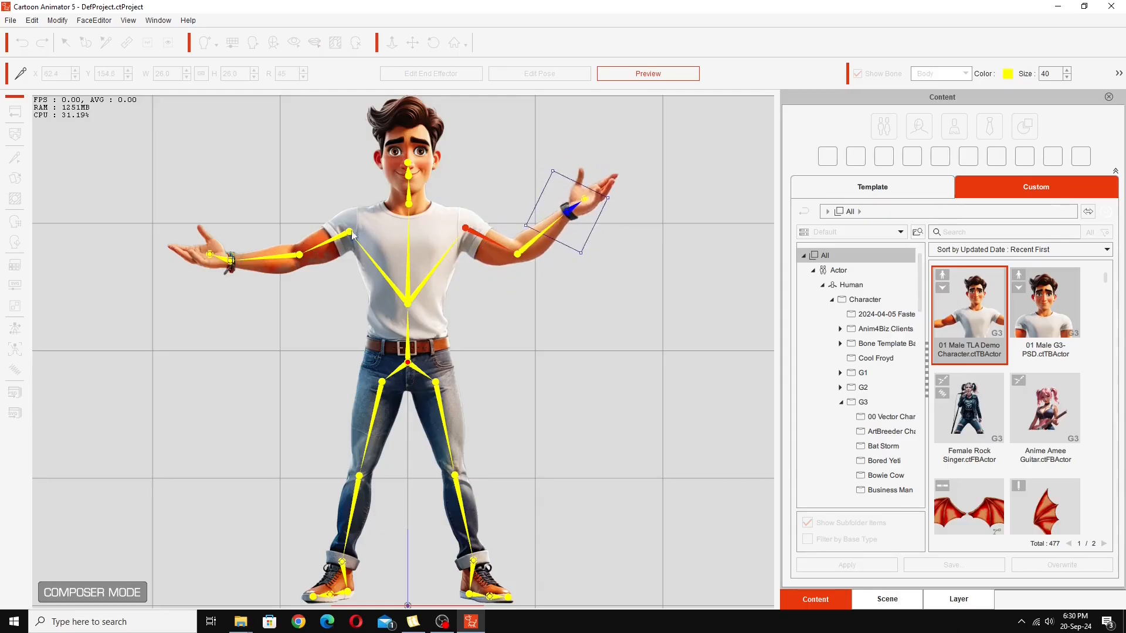
{"action": "left_click", "coordinate": [317, 255]}
{"action": "left_click_drag", "start_coordinate": [284, 249], "coordinate": [289, 216]}
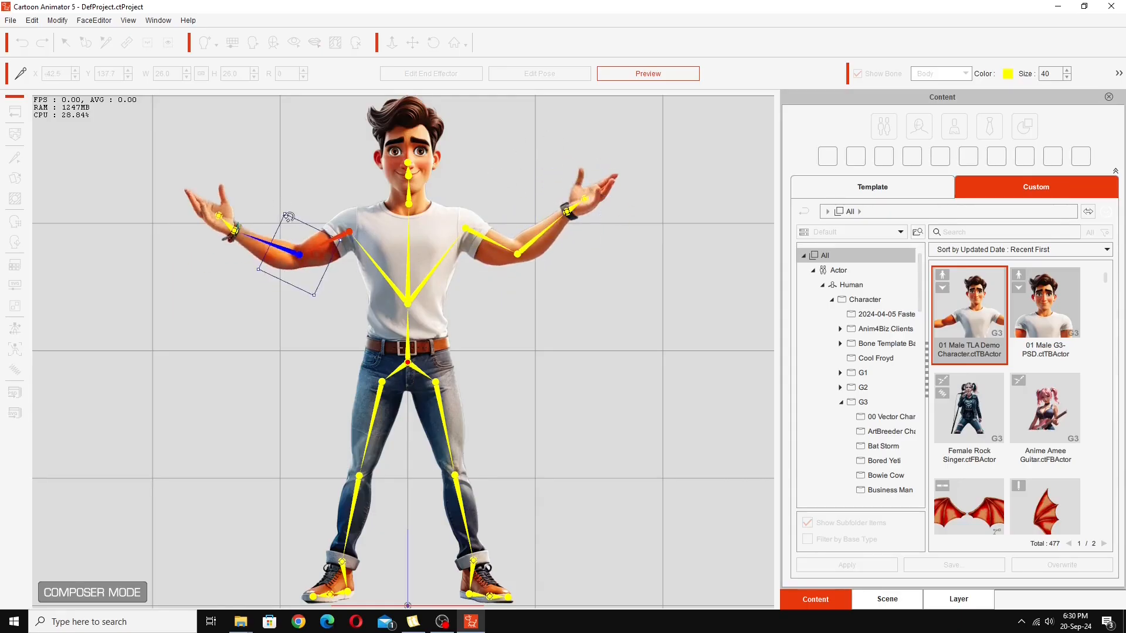
Pose-test the right thigh, rotating the leg outward and swinging it up
{"action": "left_click", "coordinate": [464, 299]}
{"action": "left_click", "coordinate": [458, 283]}
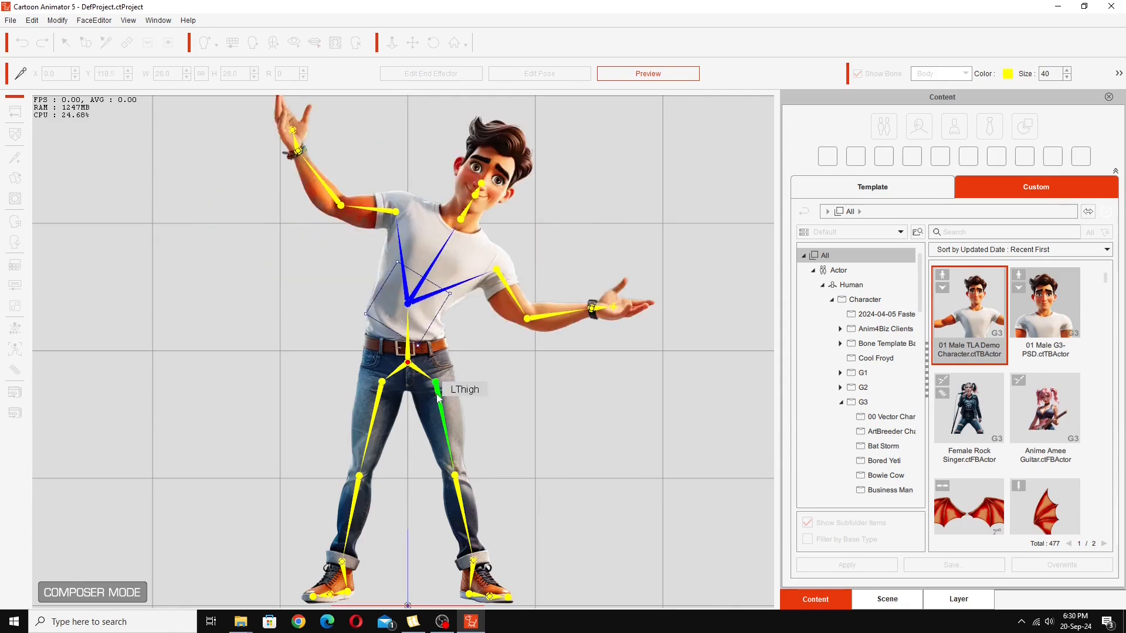
{"action": "left_click", "coordinate": [441, 387]}
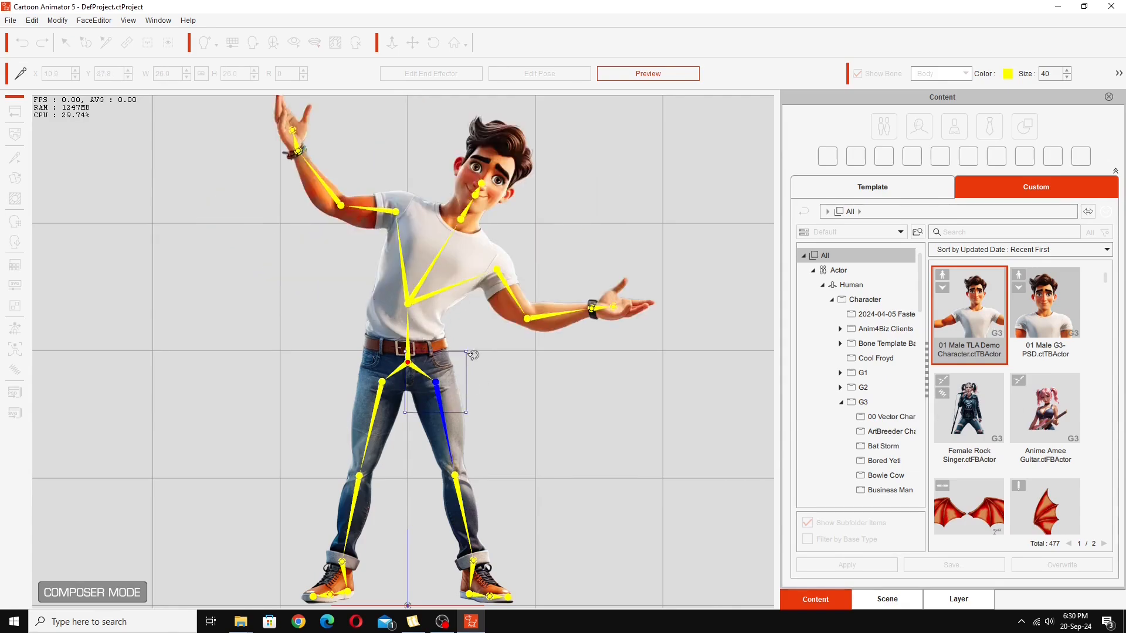
{"action": "left_click_drag", "start_coordinate": [473, 349], "coordinate": [449, 365]}
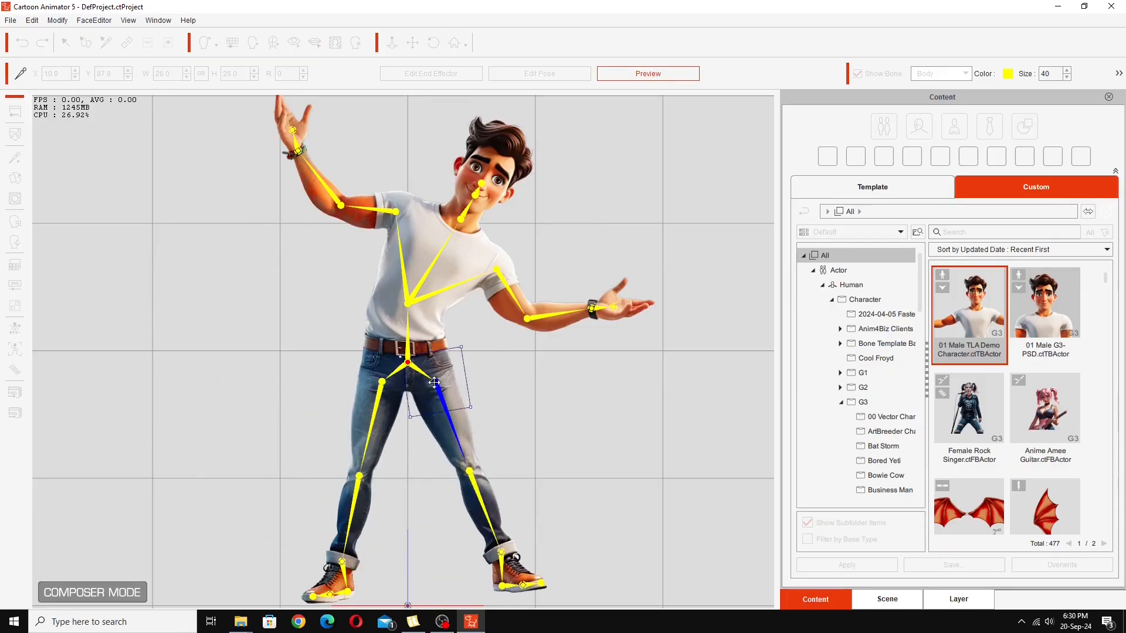
{"action": "left_click_drag", "start_coordinate": [380, 409], "coordinate": [385, 383]}
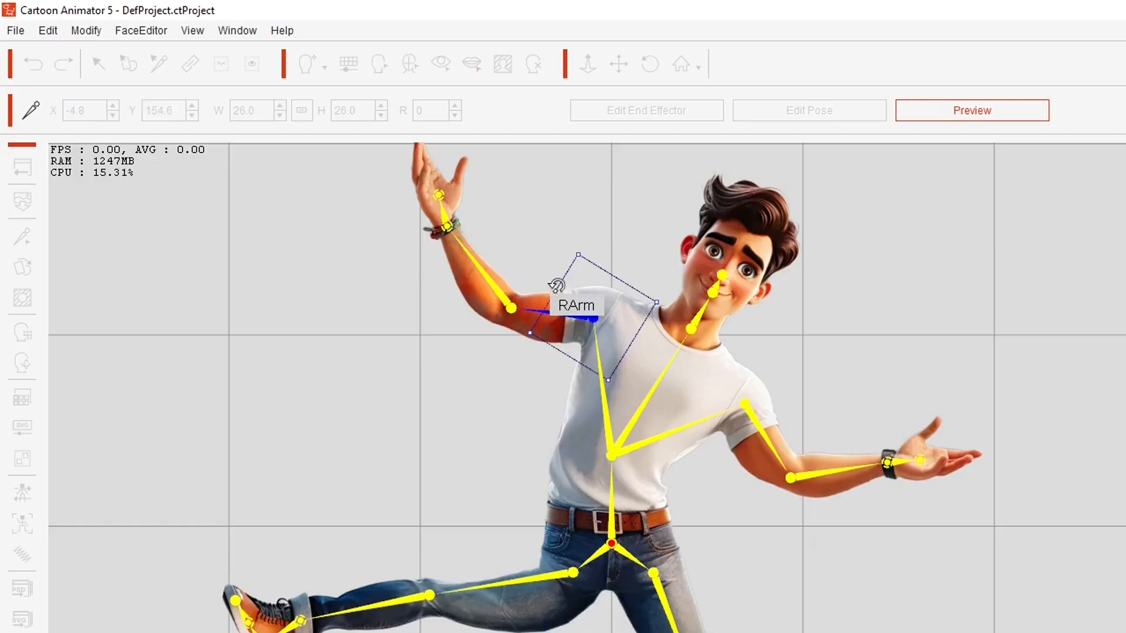
Swing the right upper arm overhead, lower the leg, and reset to the T-pose
{"action": "left_click_drag", "start_coordinate": [387, 169], "coordinate": [385, 176]}
{"action": "left_click_drag", "start_coordinate": [578, 263], "coordinate": [564, 316]}
{"action": "left_click", "coordinate": [554, 575]}
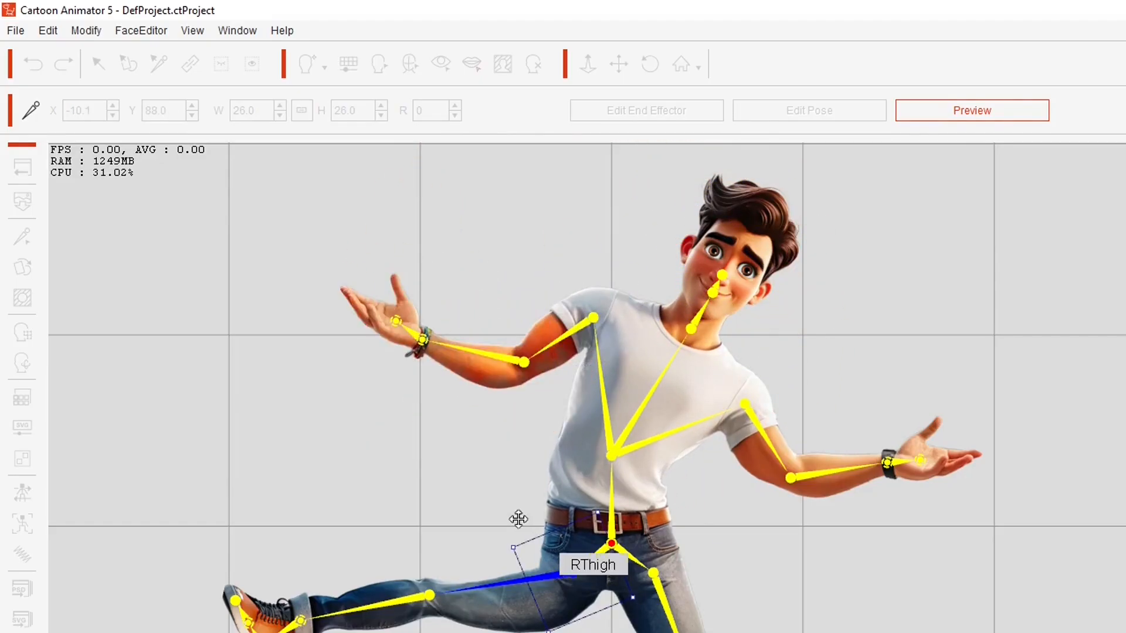
{"action": "left_click_drag", "start_coordinate": [502, 537], "coordinate": [511, 608]}
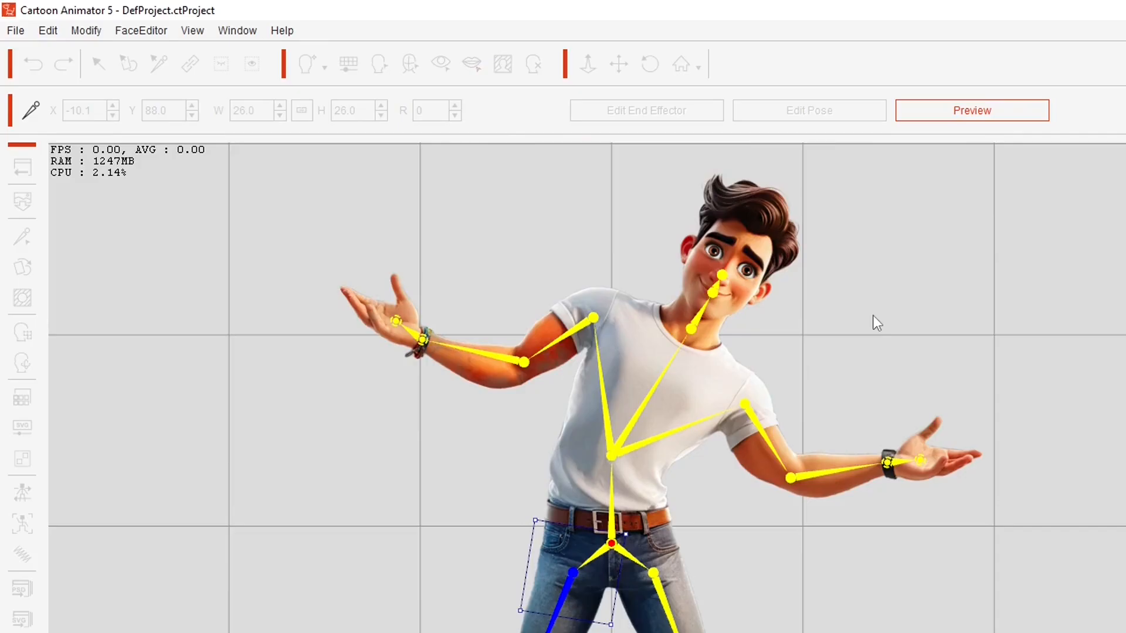
{"action": "left_click", "coordinate": [972, 114]}
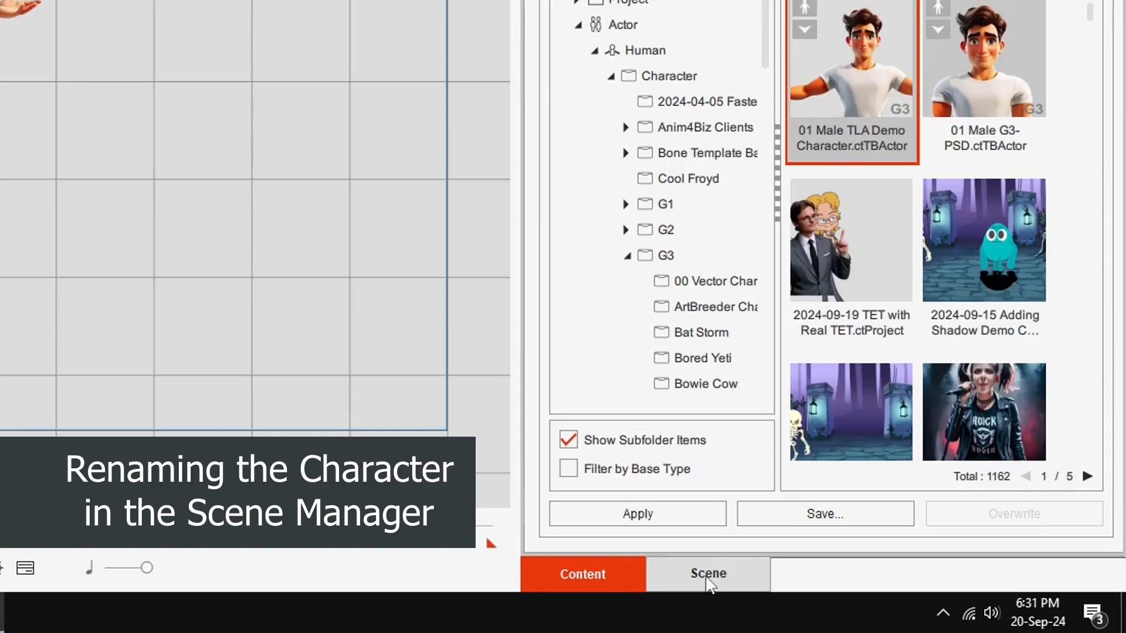
Rename Human_Dummy_F to 'Male G3PSD Demo F' in the Scene list
{"action": "left_click", "coordinate": [893, 606]}
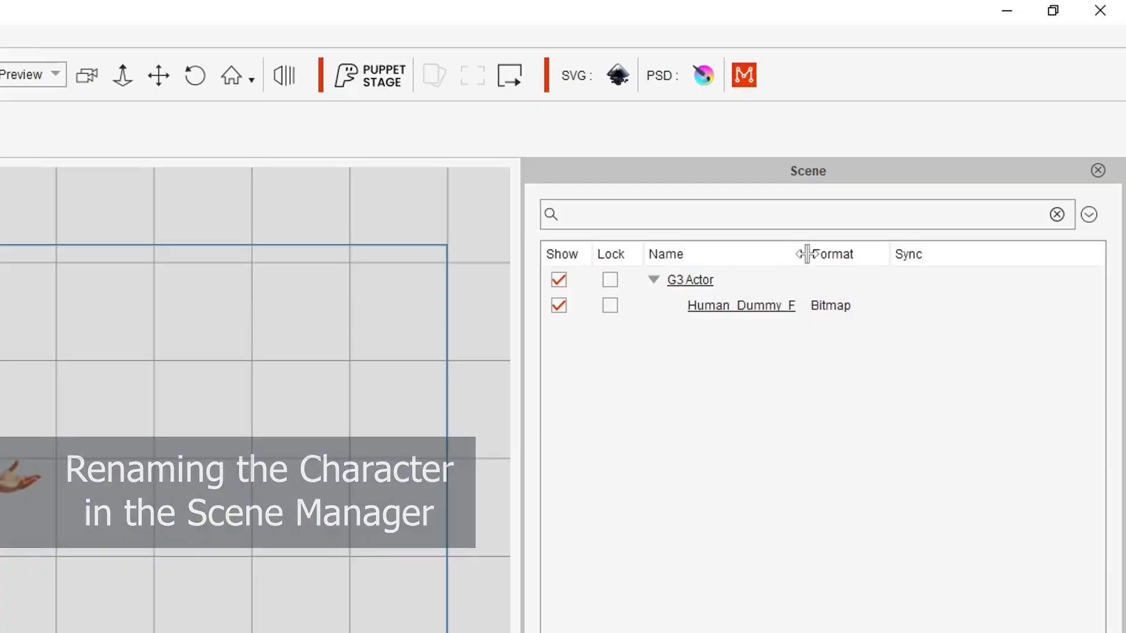
{"action": "left_click_drag", "start_coordinate": [807, 253], "coordinate": [834, 254]}
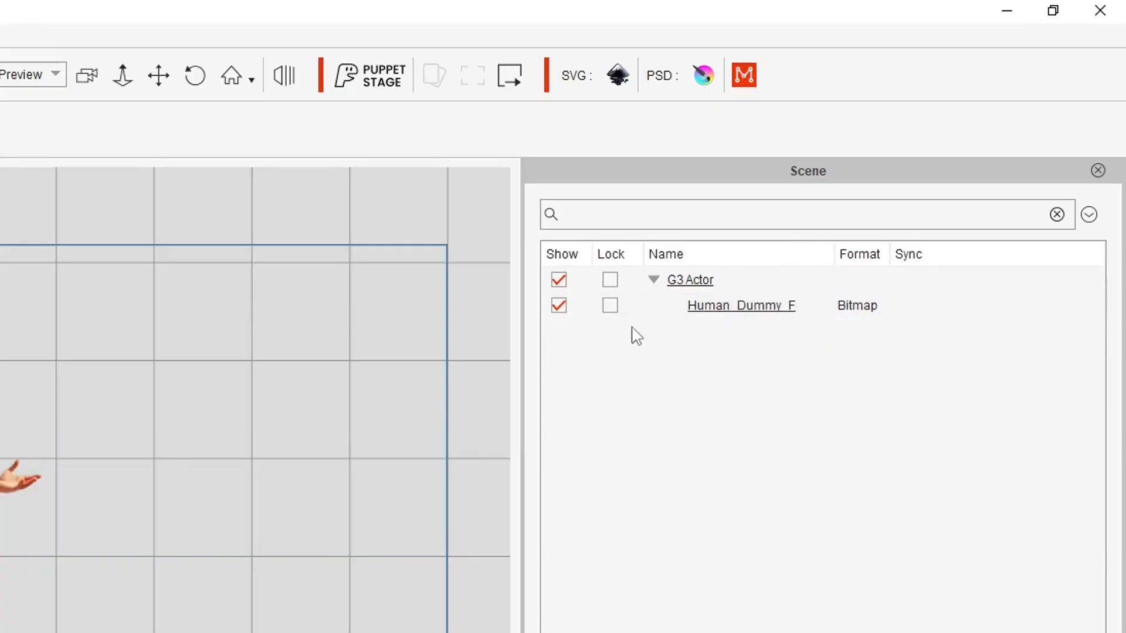
{"action": "left_click", "coordinate": [714, 315]}
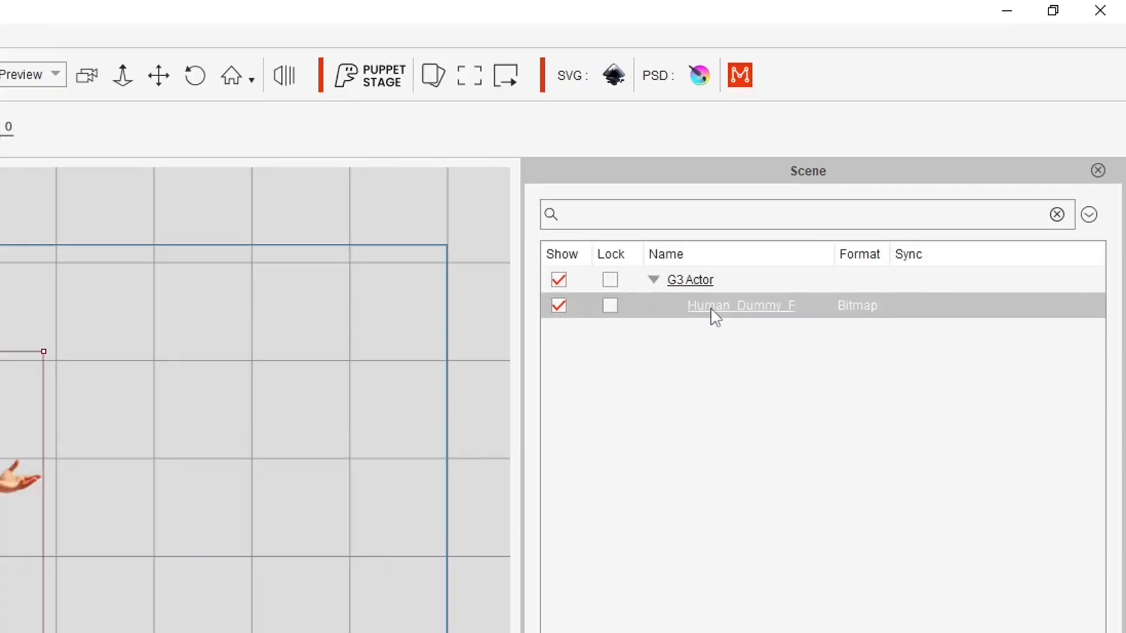
{"action": "left_click", "coordinate": [711, 314]}
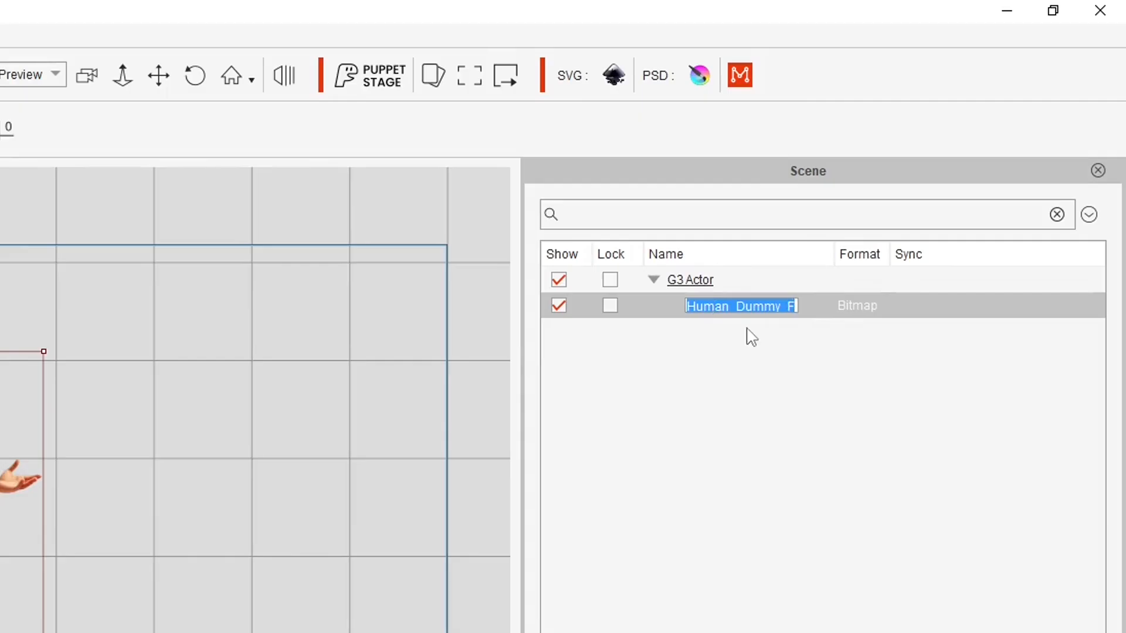
{"action": "type", "text": "Male G3PSD"}
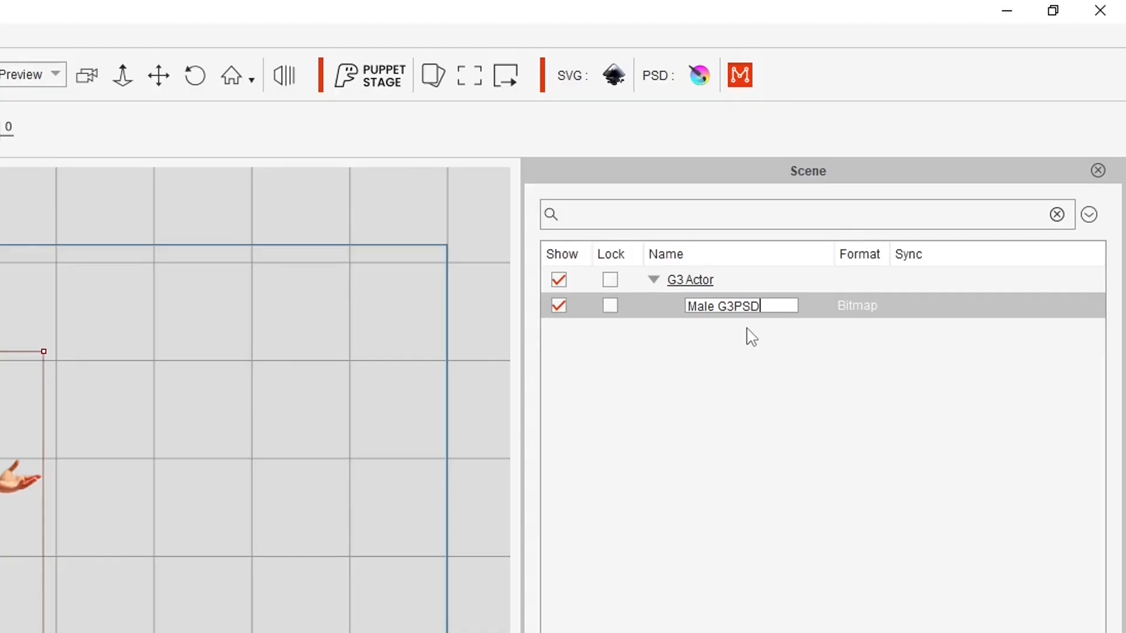
{"action": "type", "text": " Demo"}
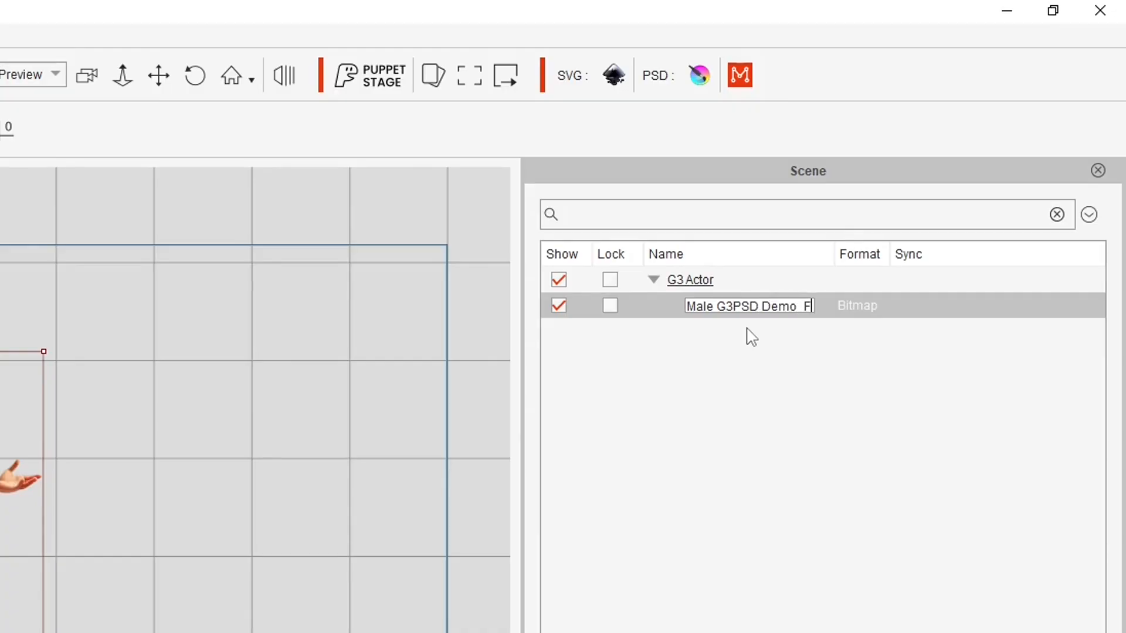
{"action": "type", "text": " F"}
{"action": "key", "text": "Return"}
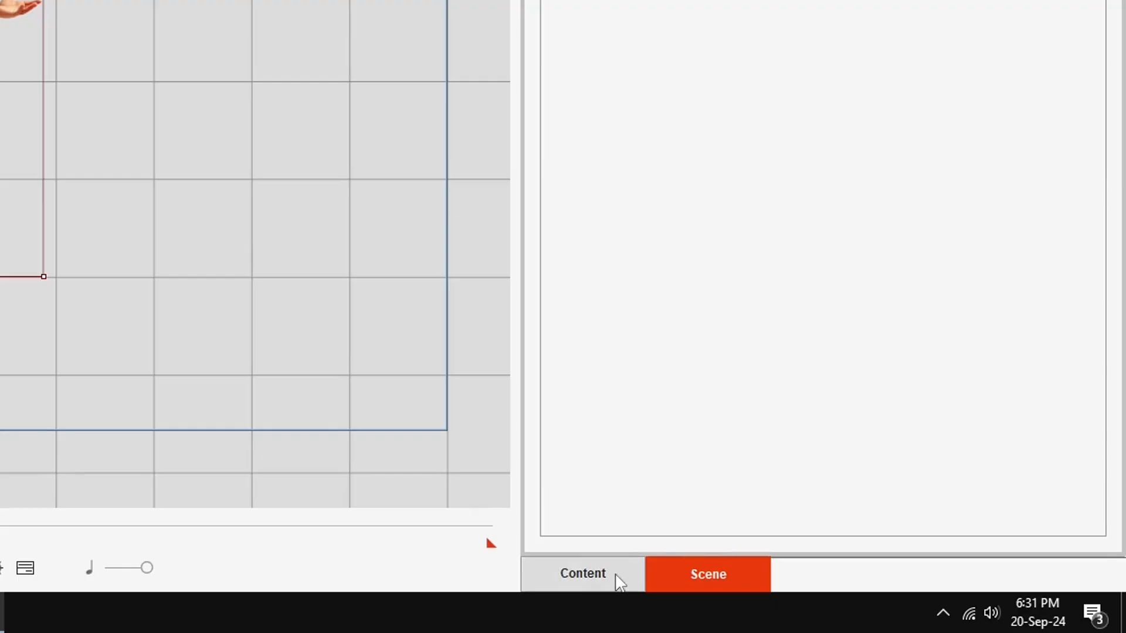
Overwrite the custom '01 Male TLA Demo Character' template and confirm the replacement
{"action": "left_click", "coordinate": [834, 601]}
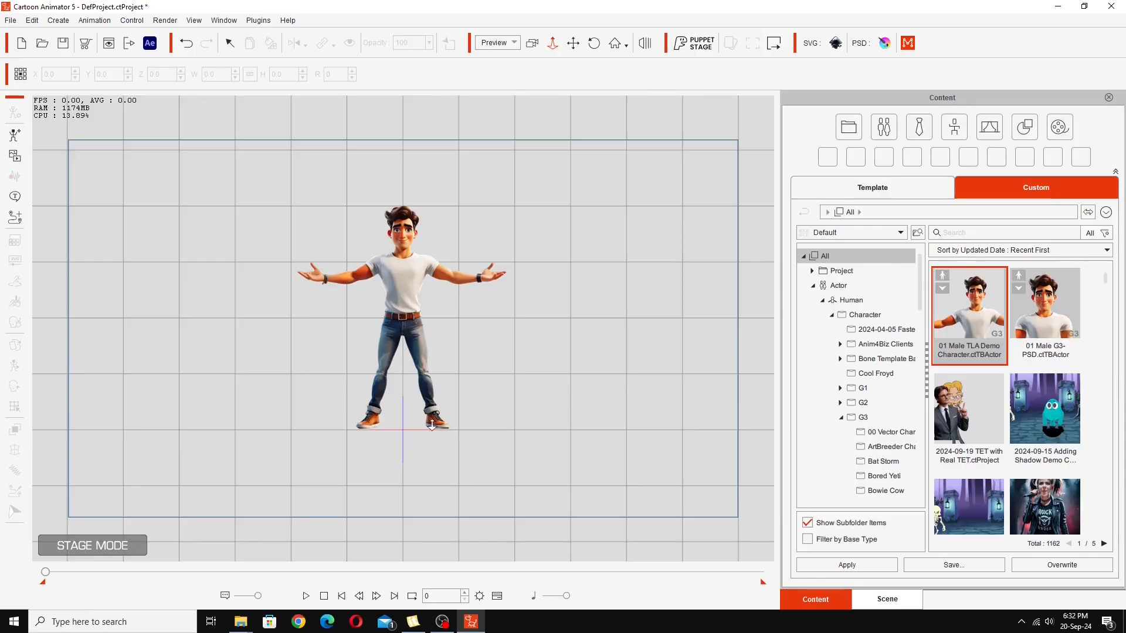
{"action": "left_click_drag", "start_coordinate": [427, 219], "coordinate": [421, 156]}
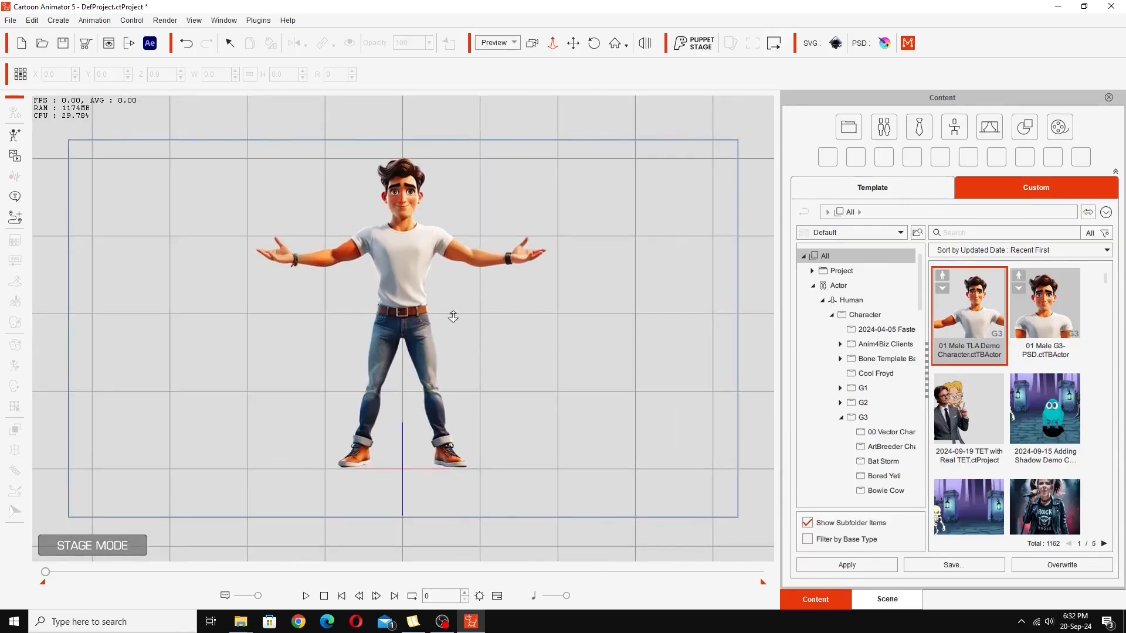
{"action": "left_click_drag", "start_coordinate": [453, 316], "coordinate": [452, 299]}
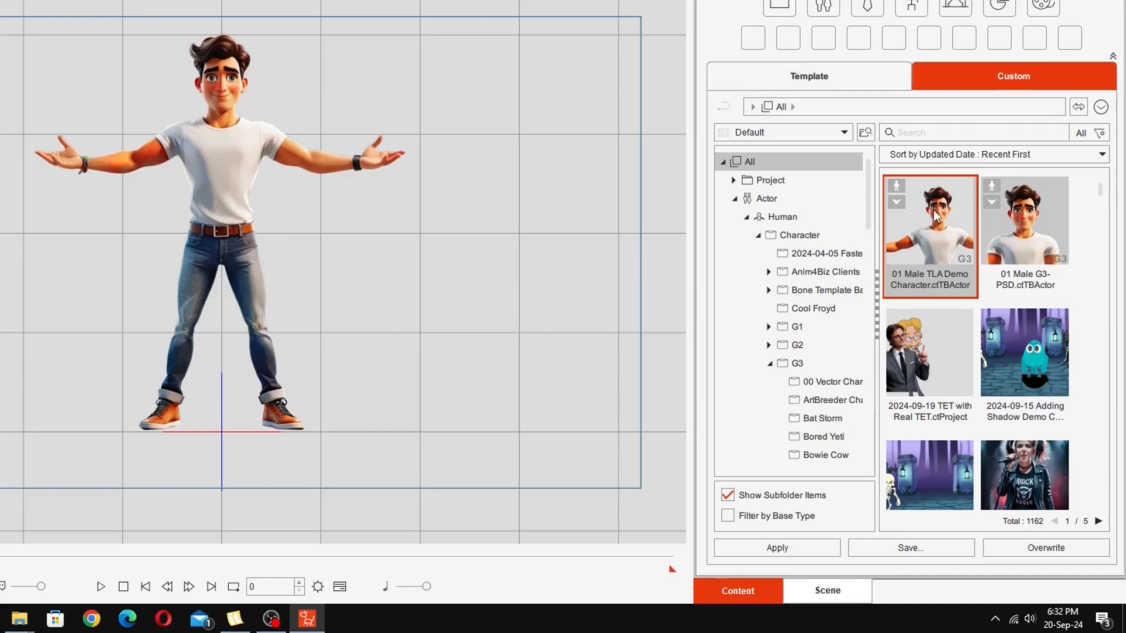
{"action": "left_click", "coordinate": [1049, 548]}
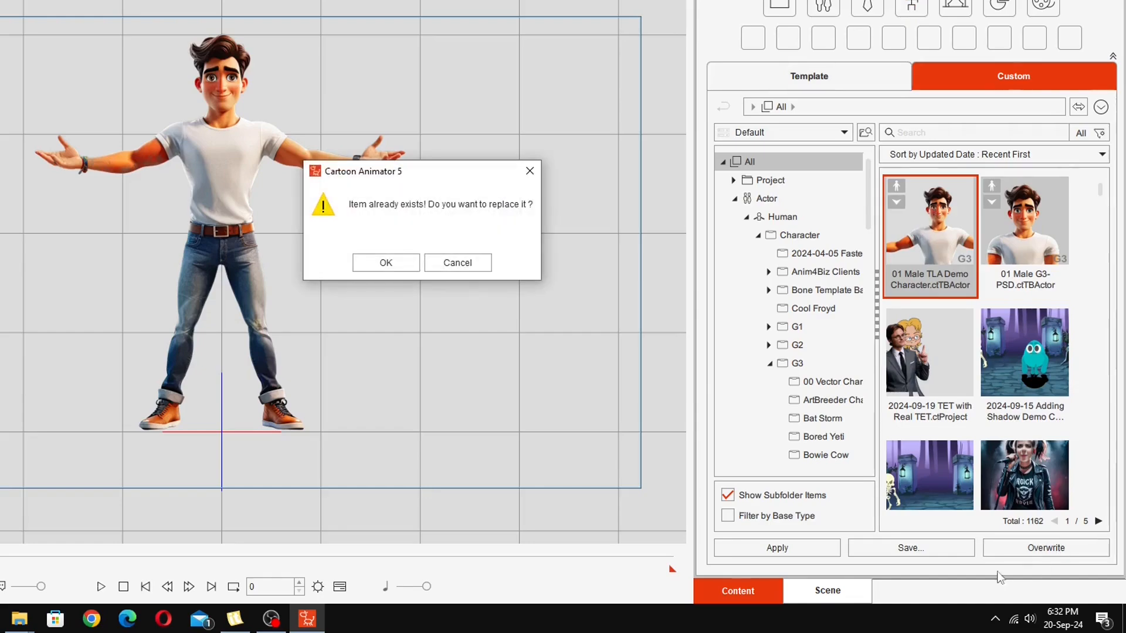
{"action": "left_click", "coordinate": [379, 264]}
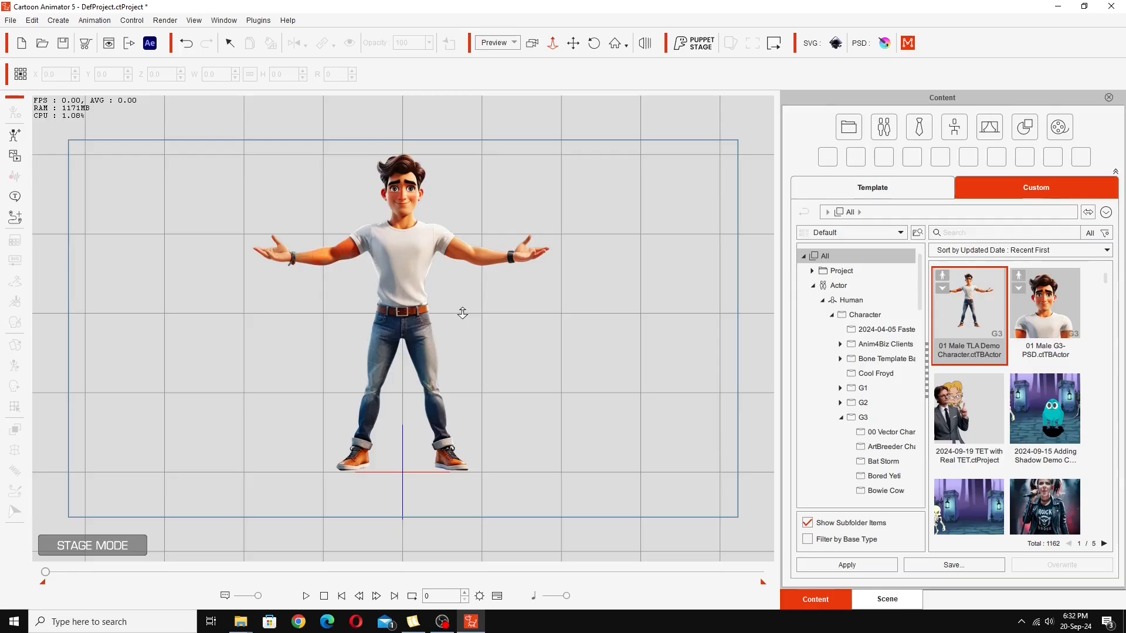